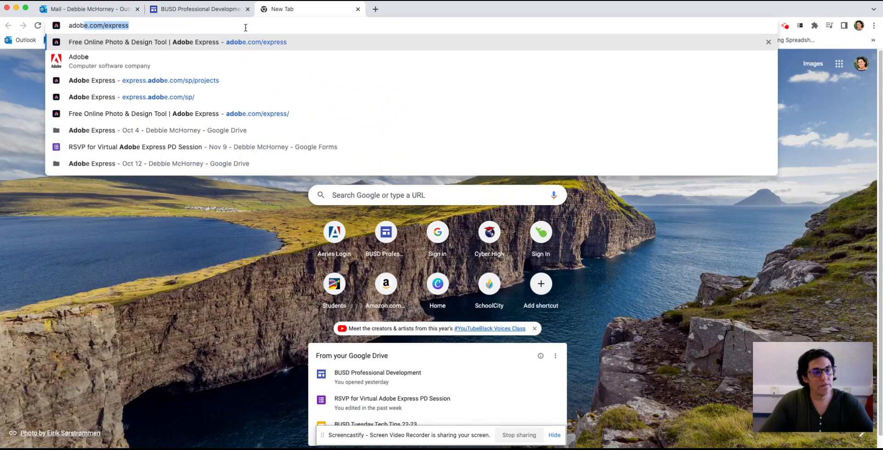
Go to adobe.com/express and launch the Adobe Express web app from Adobe's web apps and services
key("Return")
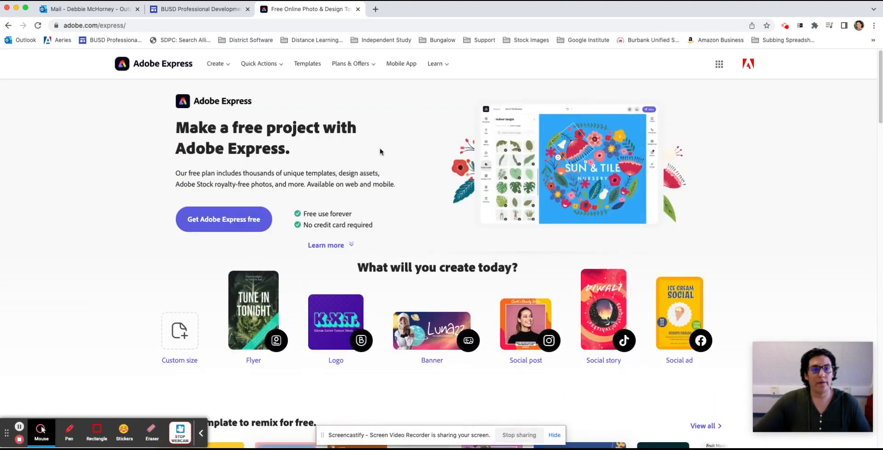
left_click(719, 64)
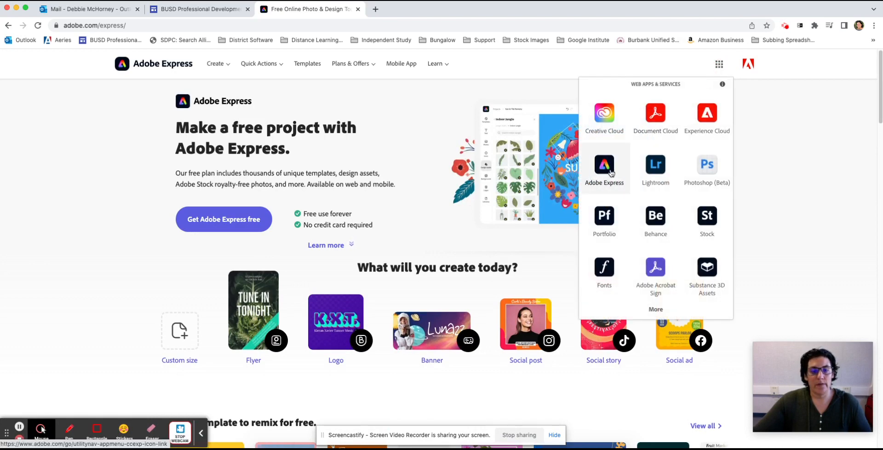
left_click(611, 173)
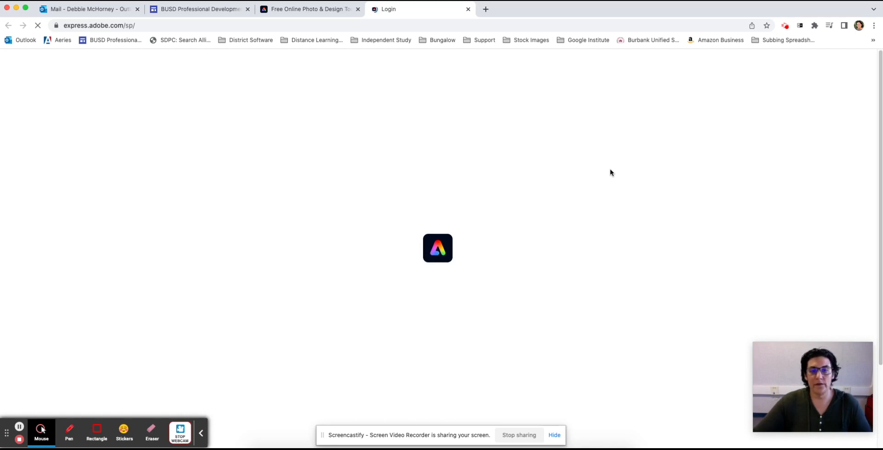
Review the district's Adobe Express tutorial page for its introduction and sign-in video, and return to Adobe Express
left_click(192, 13)
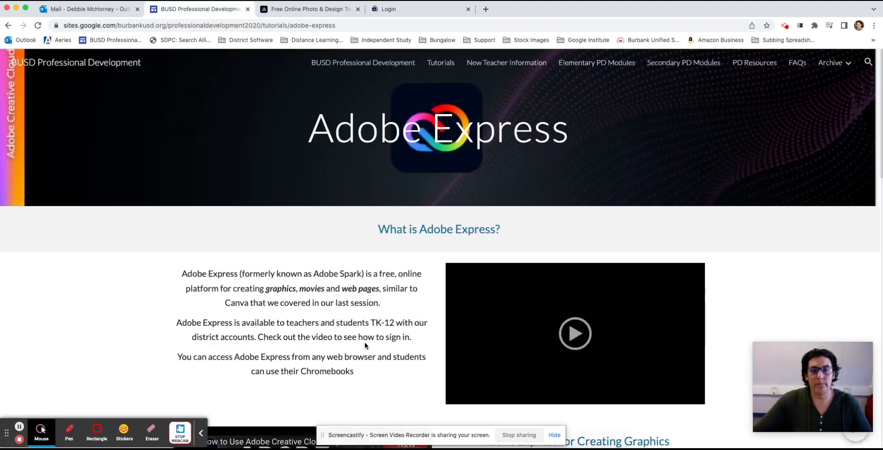
scroll(460, 338, "down", 1)
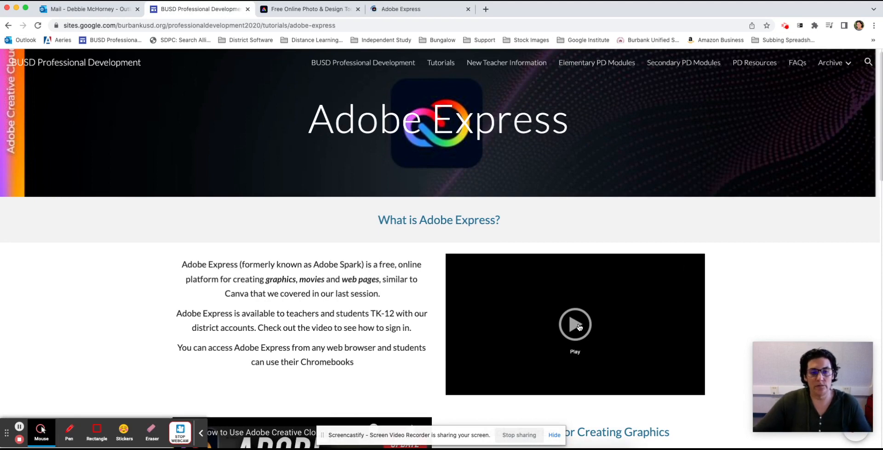
scroll(300, 324, "down", 5)
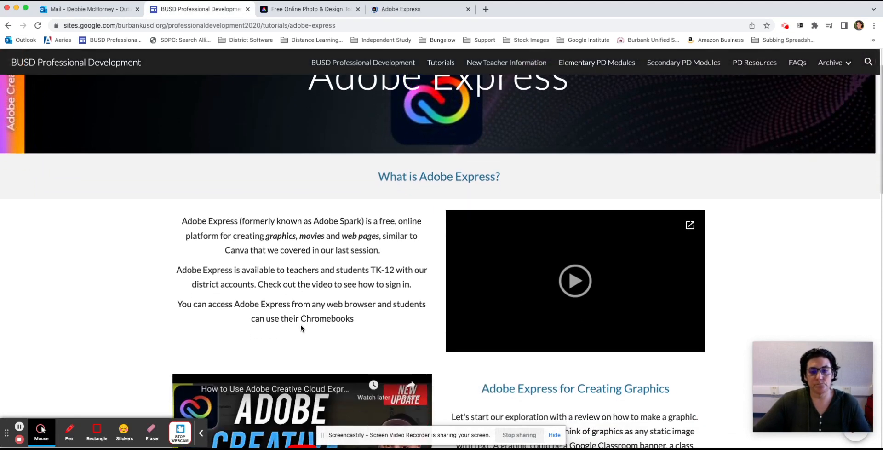
scroll(378, 292, "up", 5)
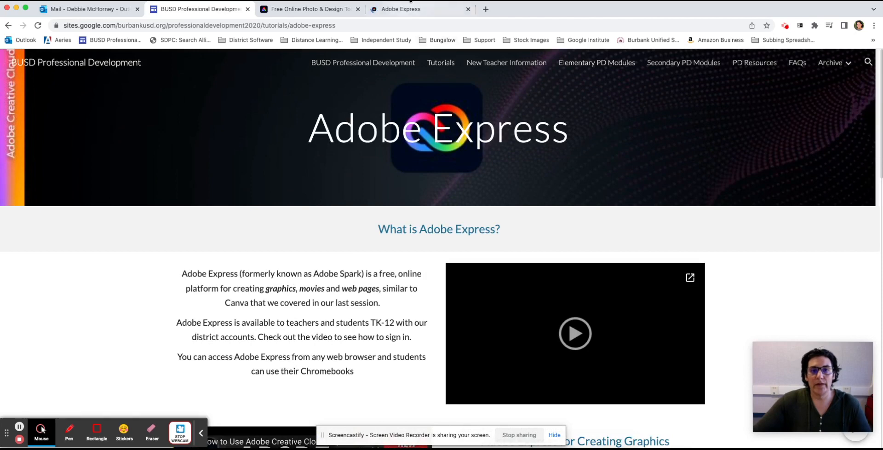
left_click(415, 10)
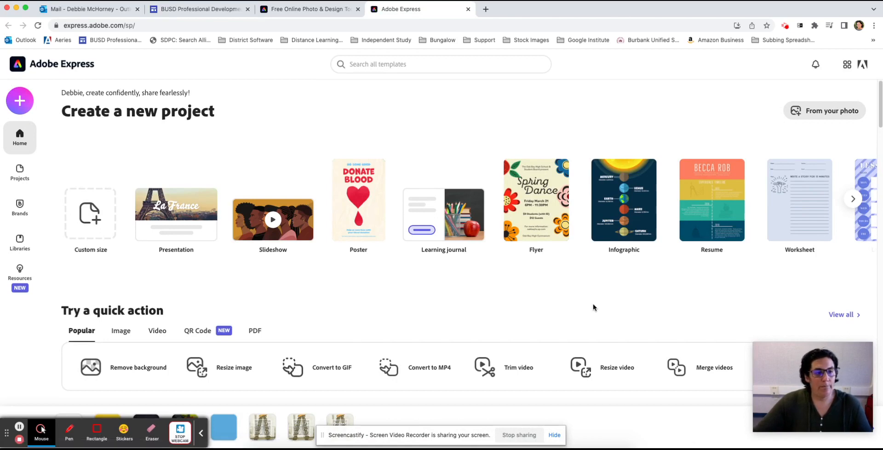
Create a new video project with the title "Let it Snow"
left_click(21, 101)
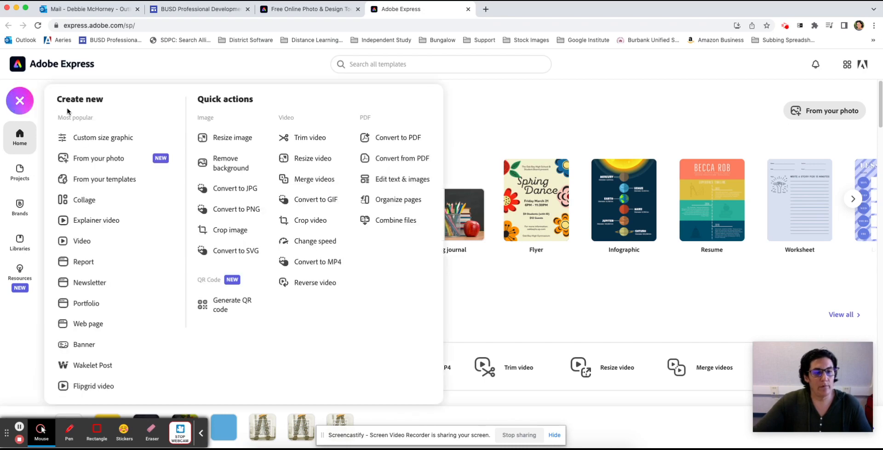
left_click(85, 241)
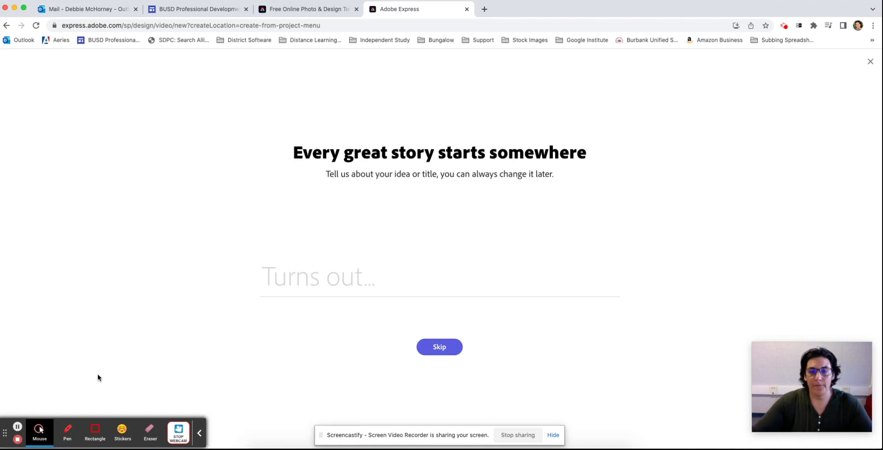
left_click(278, 279)
type("Let")
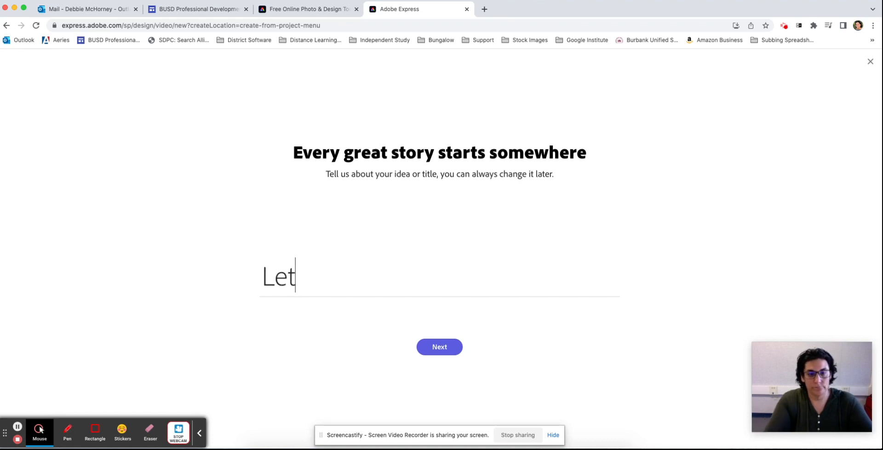
type(" it Snow")
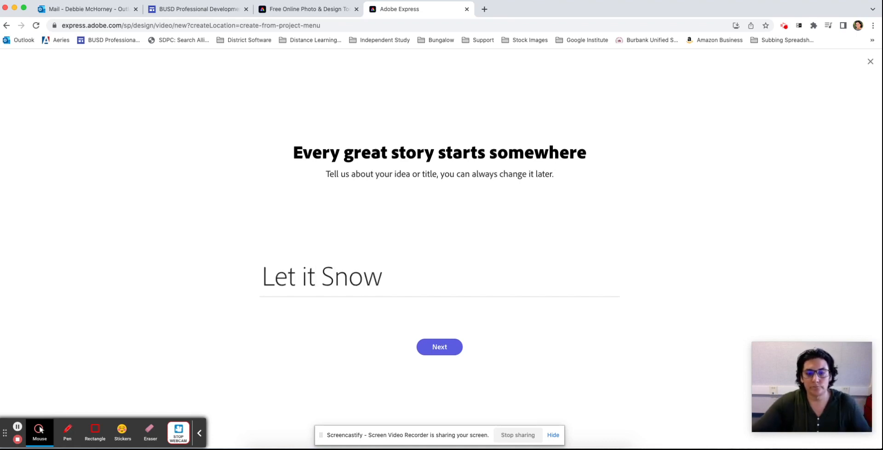
left_click(440, 347)
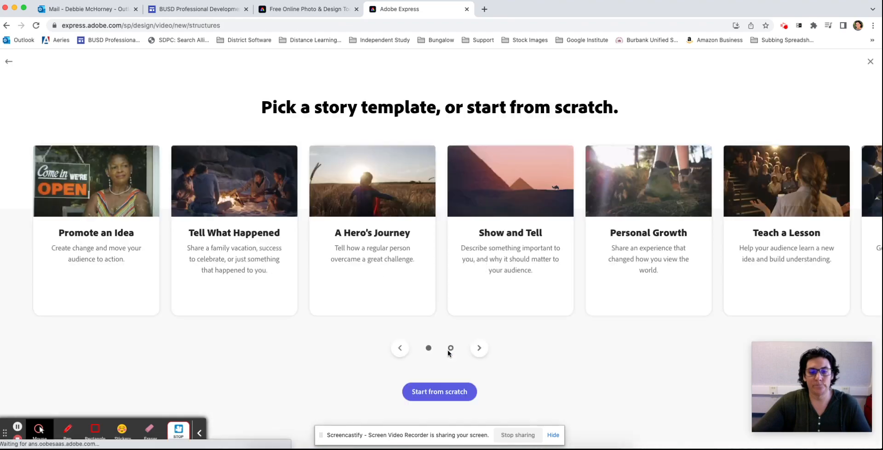
Browse the story templates and start the video from scratch
mouse_move(231, 310)
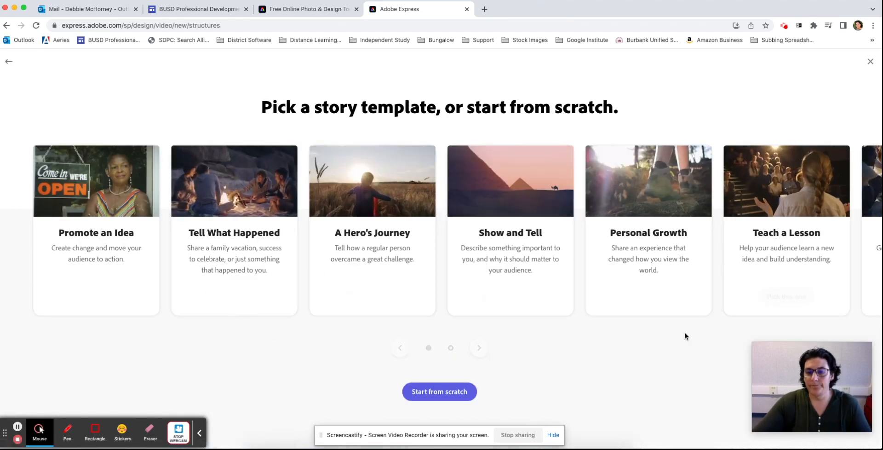
left_click(480, 350)
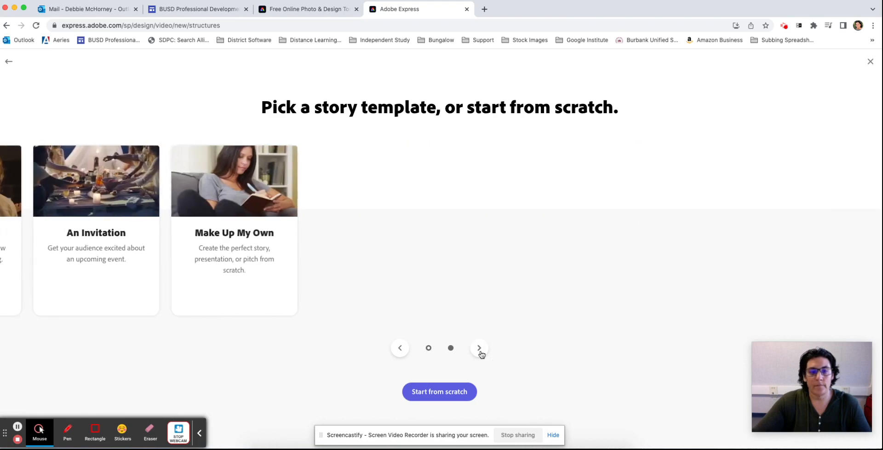
left_click(398, 350)
mouse_move(380, 269)
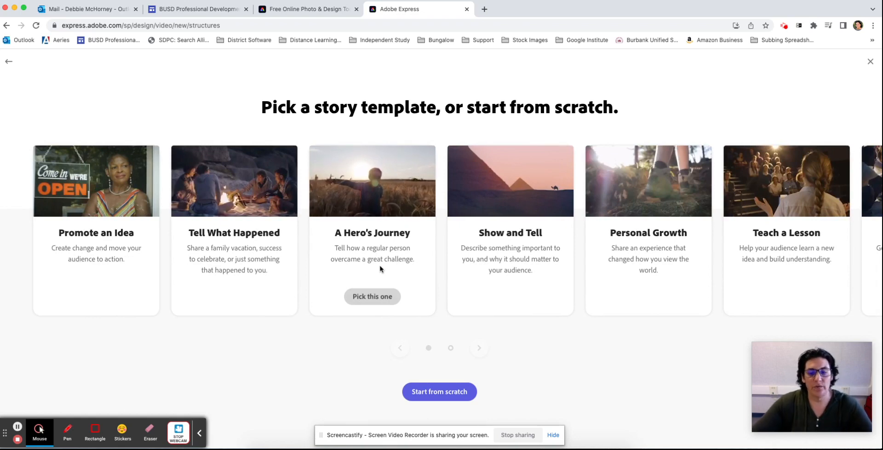
left_click(438, 394)
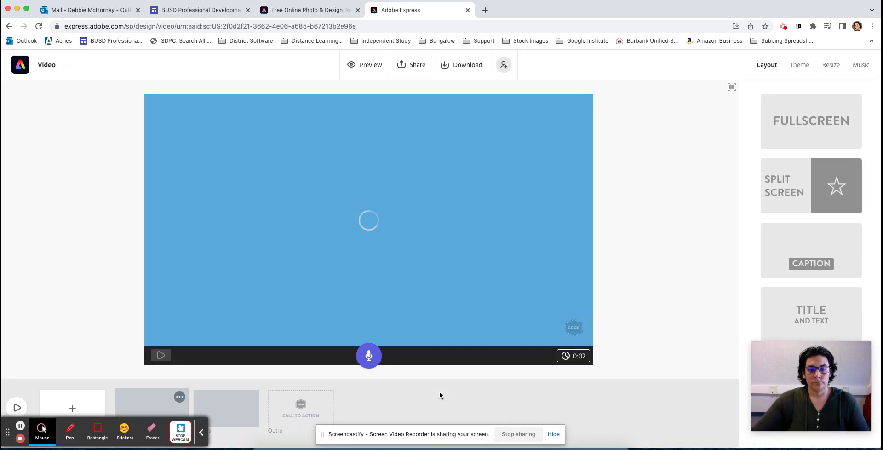
mouse_move(783, 367)
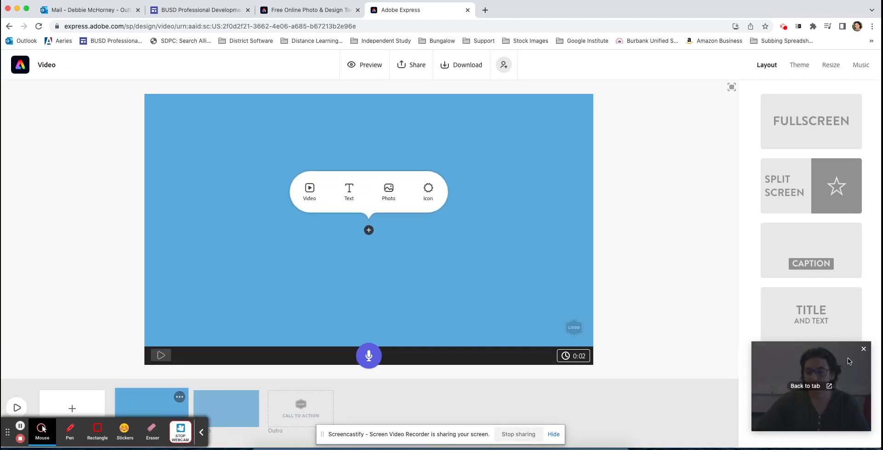
left_click_drag(849, 357, 95, 73)
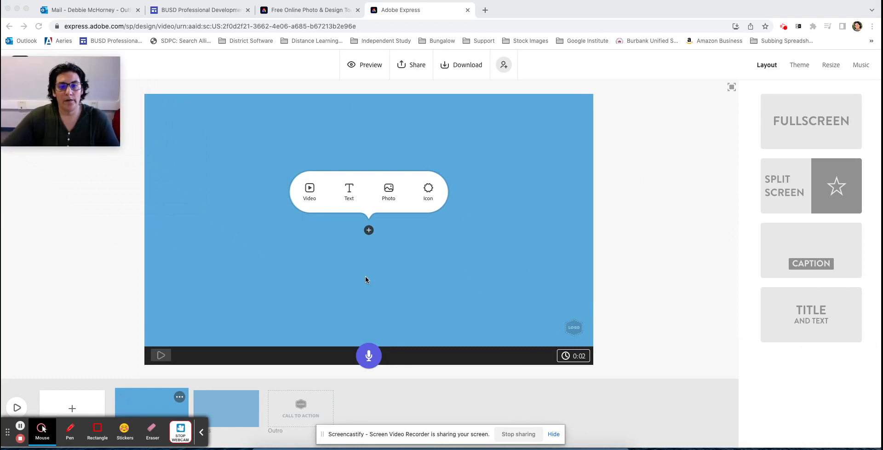
left_click(202, 438)
left_click(202, 436)
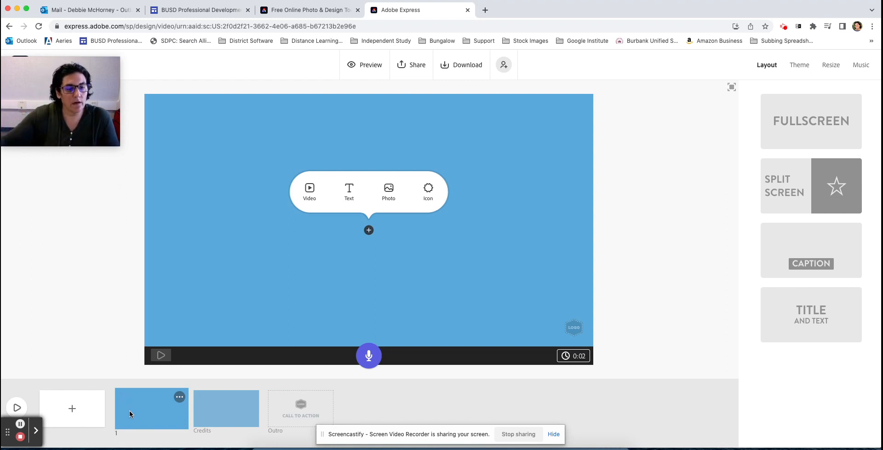
Add a blank second slide before the credits, check the Credits slide, and return to slide 1
left_click(72, 409)
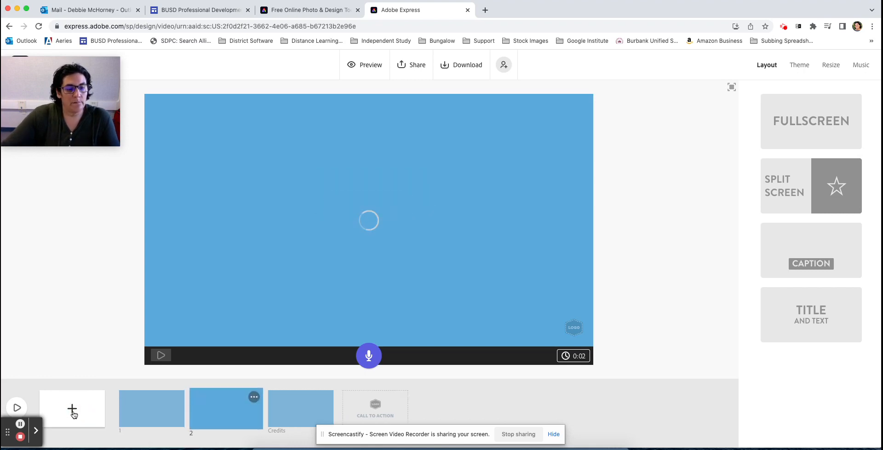
left_click(300, 410)
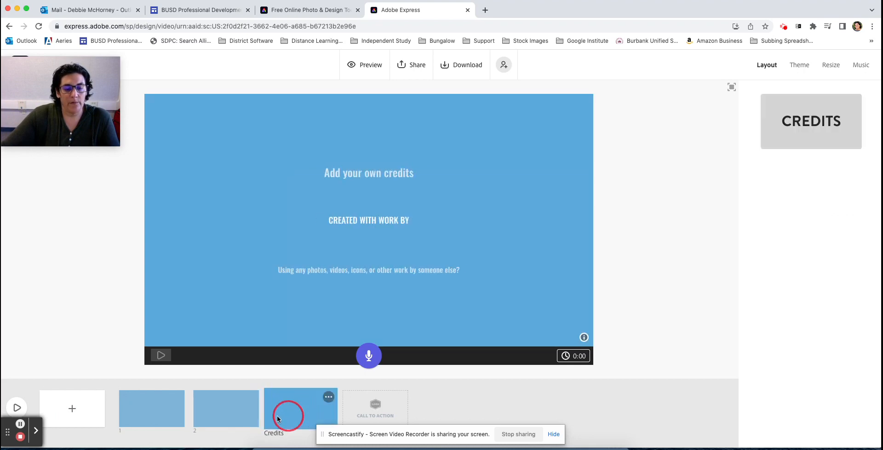
left_click(196, 406)
left_click(297, 408)
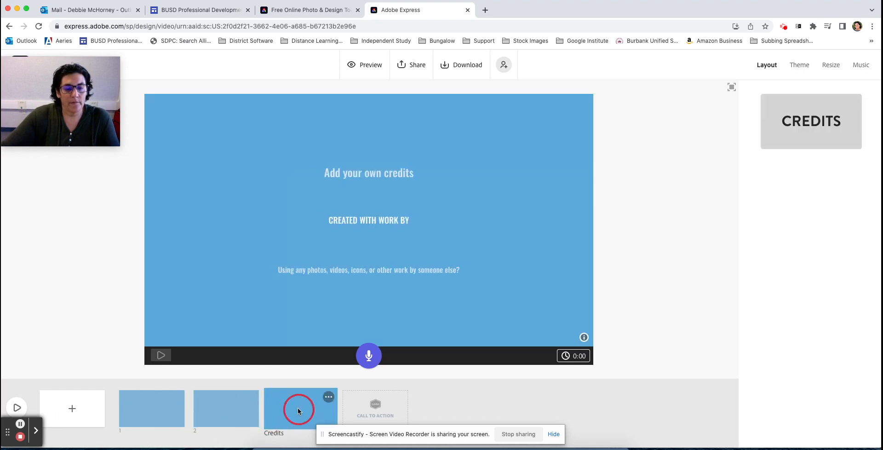
left_click_drag(217, 415, 131, 413)
left_click_drag(192, 424, 196, 424)
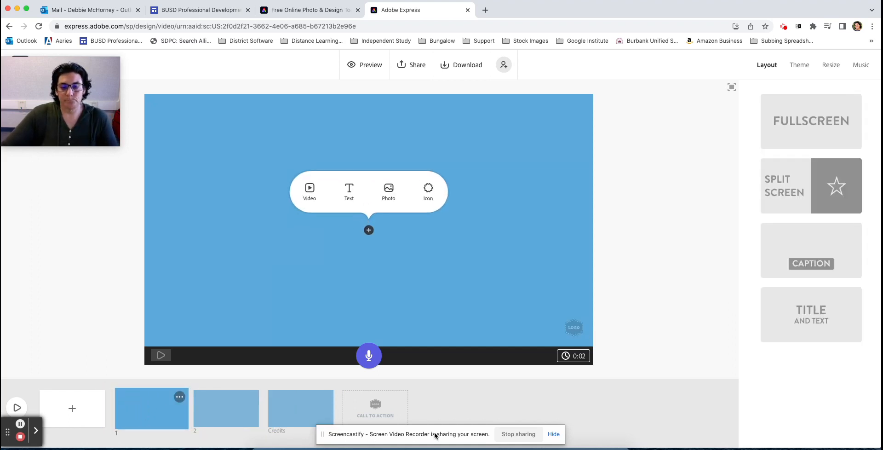
left_click(554, 435)
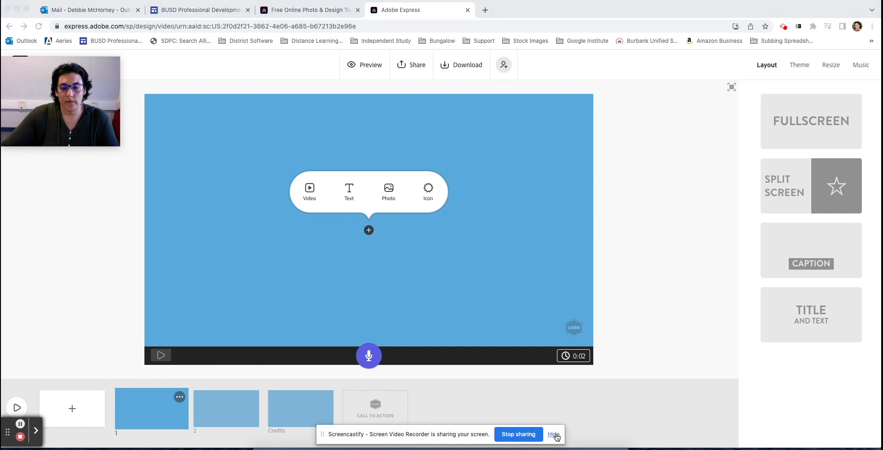
left_click(554, 435)
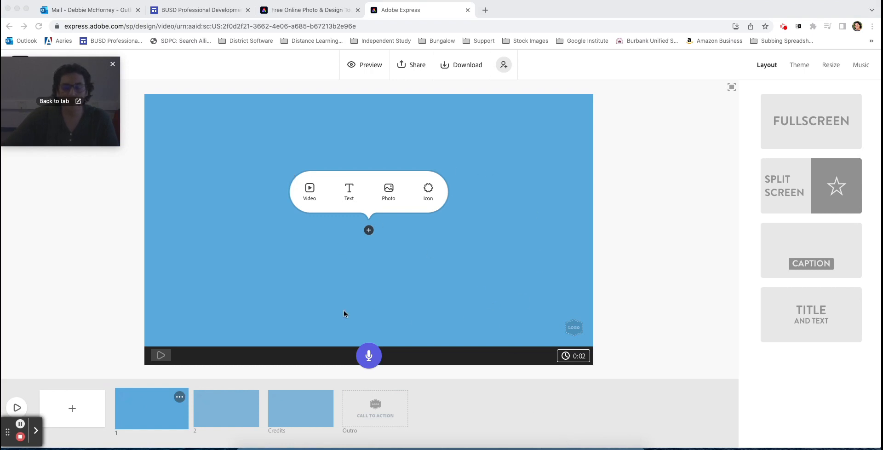
left_click(310, 189)
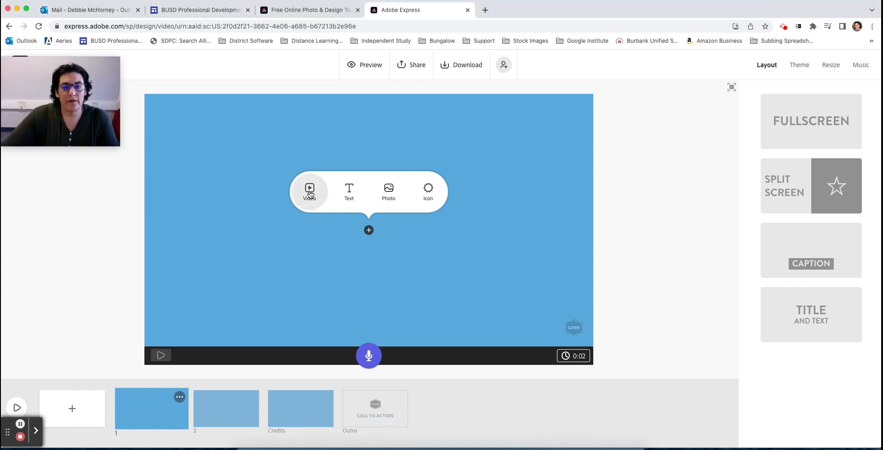
left_click(310, 192)
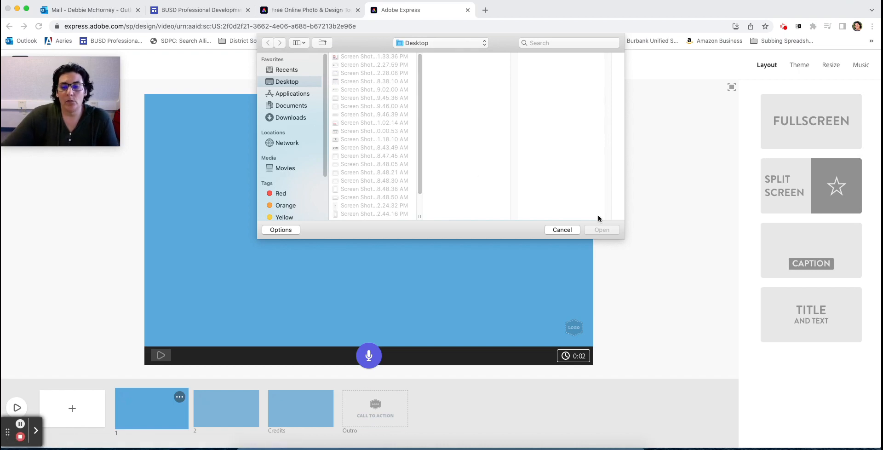
left_click(562, 229)
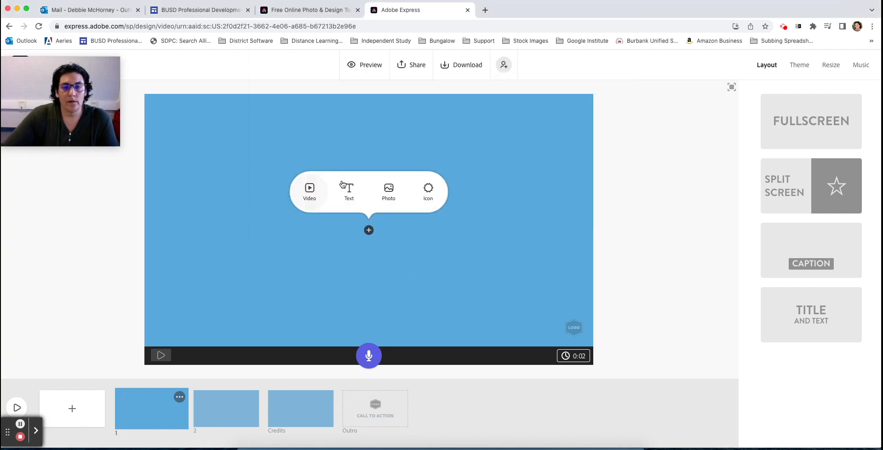
Examine the photo options for slide 1, including the additional import sources besides uploading
left_click(392, 194)
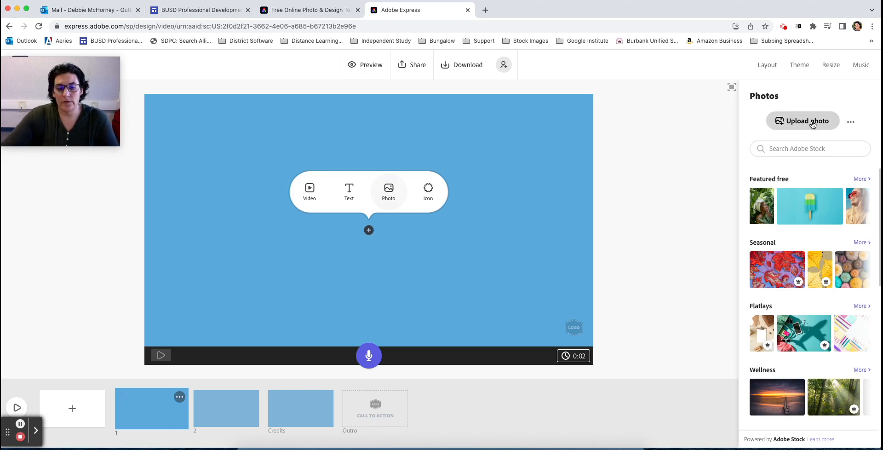
left_click(852, 123)
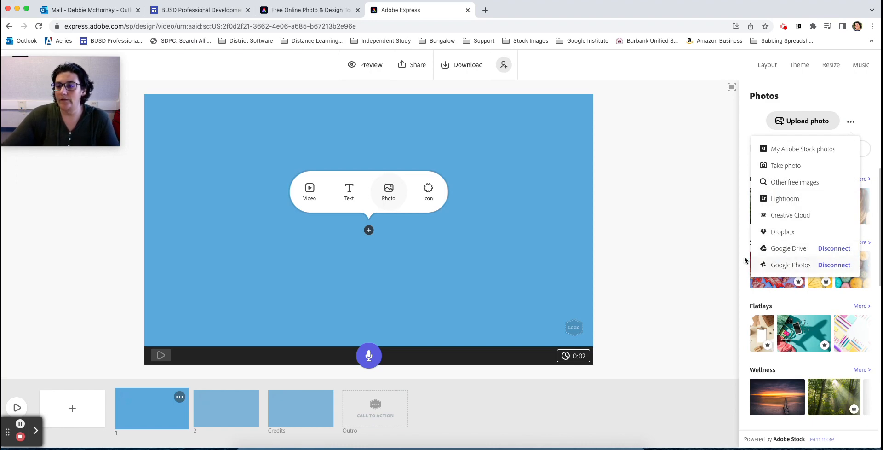
left_click(673, 186)
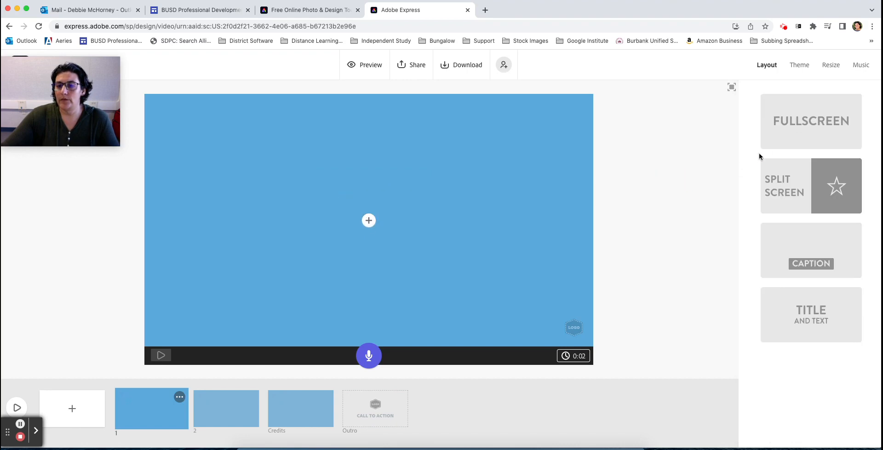
Search the stock photos for "snow" and add the sunlit snow-covered fir trees and hills photo to slide 1
left_click(370, 223)
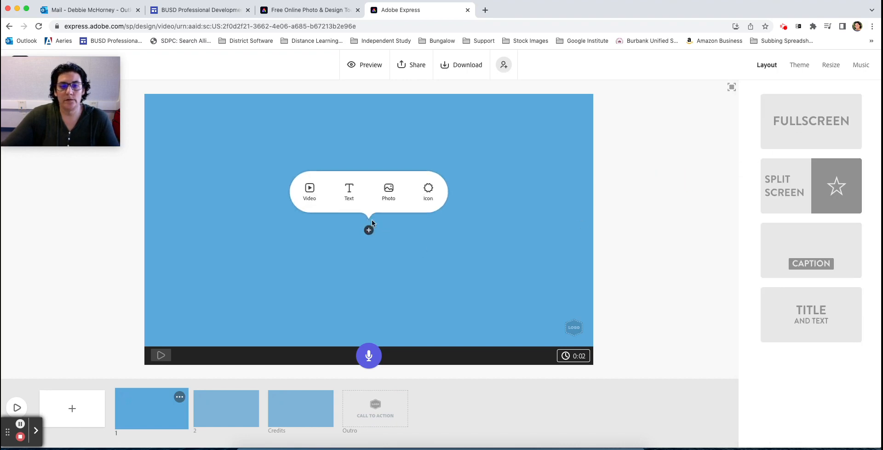
left_click(388, 191)
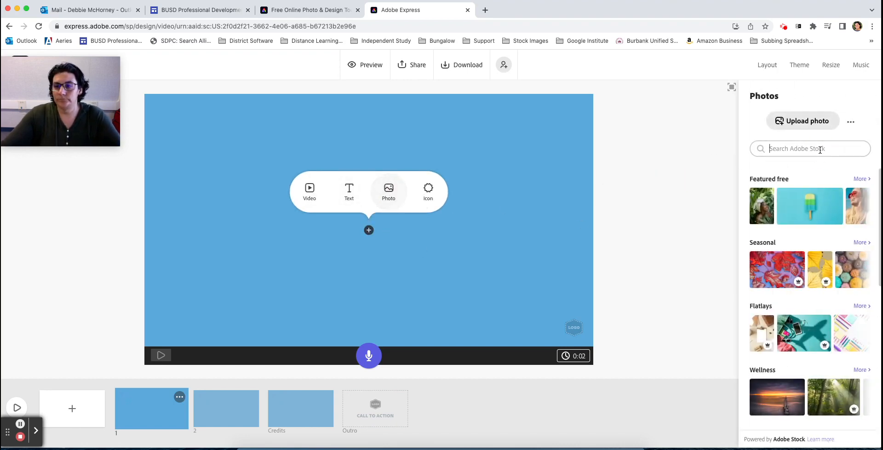
type("snow")
key("Return")
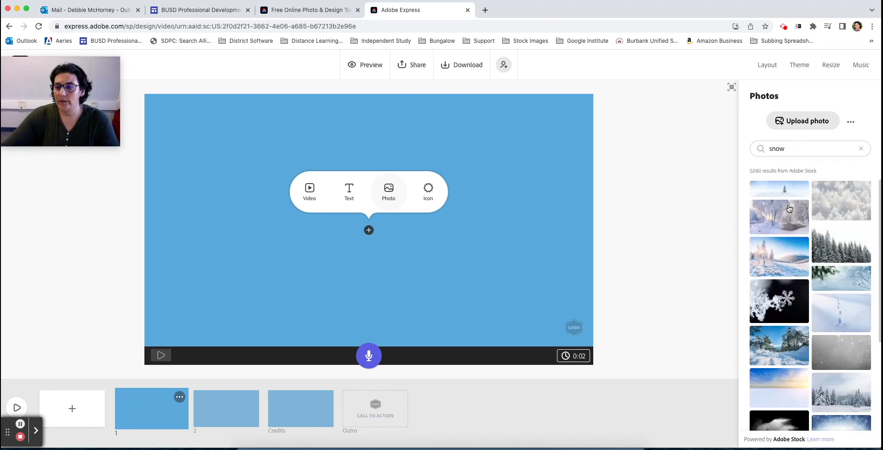
left_click(782, 260)
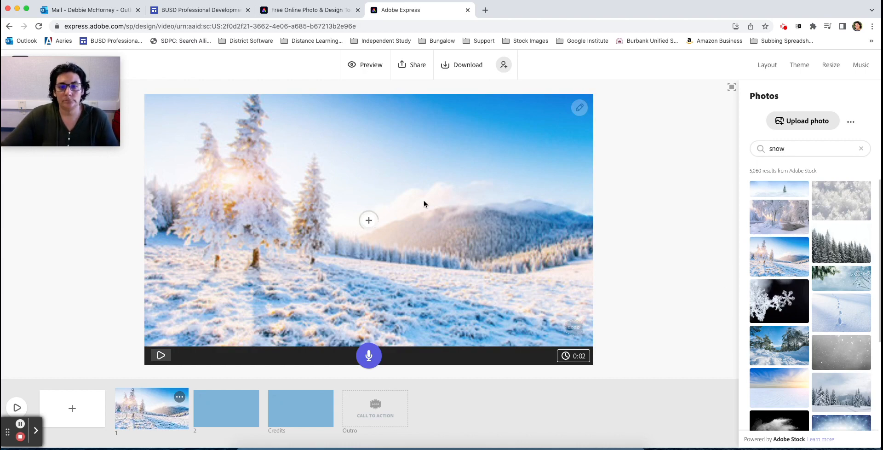
Zoom in on slide 1's photo one level, shift it down within the frame, and clear the photo search
left_click(580, 110)
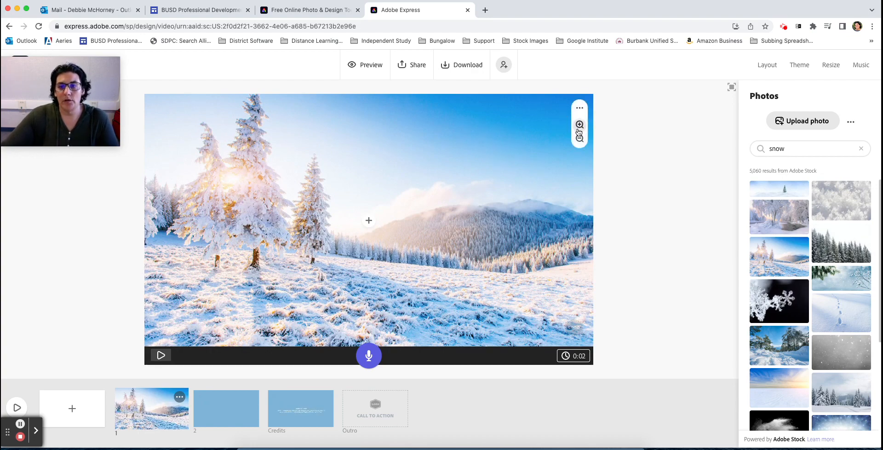
left_click(580, 128)
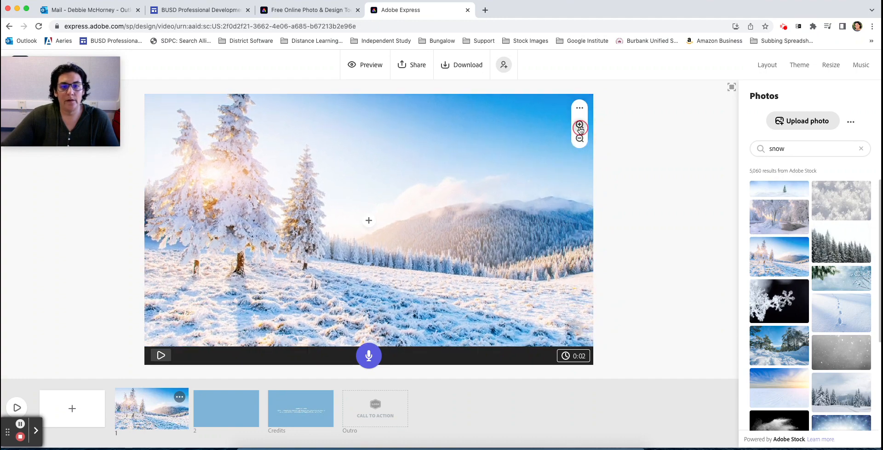
left_click_drag(500, 165, 498, 186)
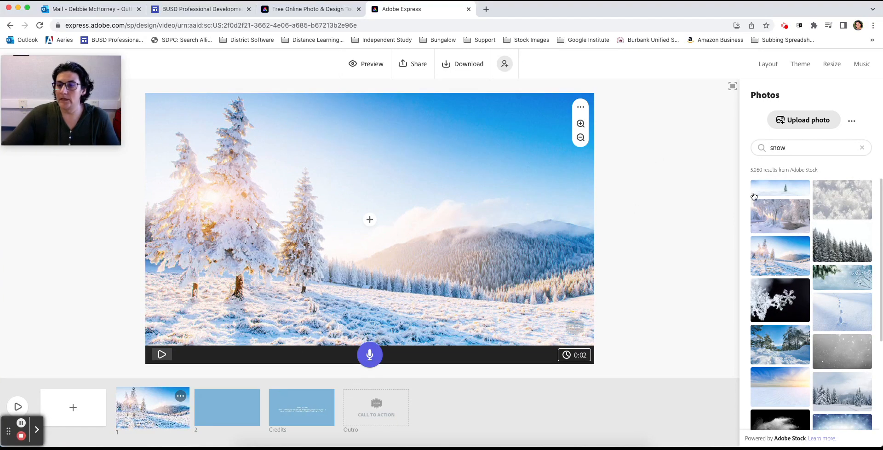
left_click(862, 148)
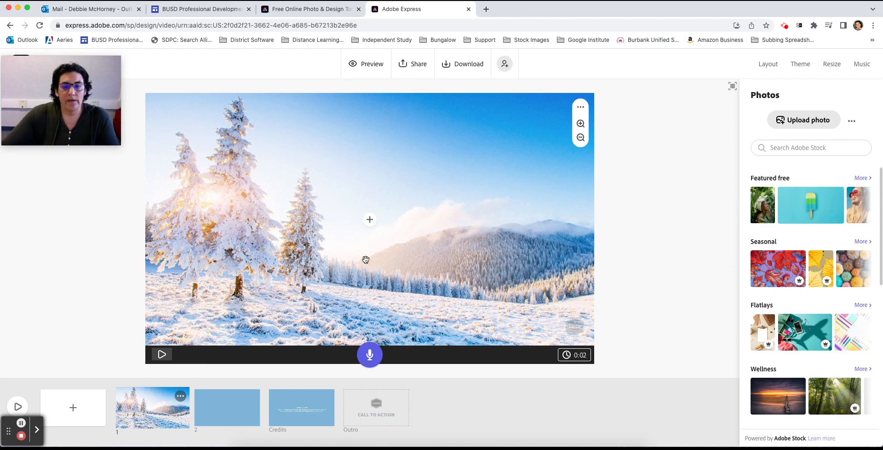
Search the icon library for "snow" to examine the icons available for slide 1
left_click(369, 223)
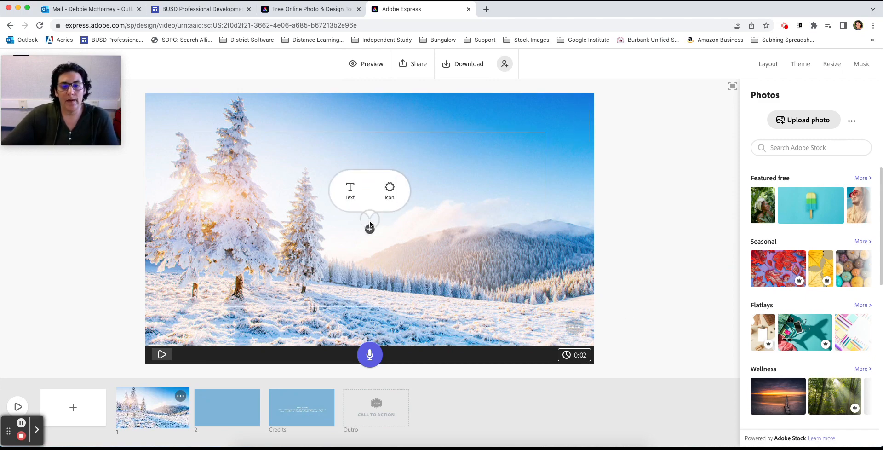
left_click(390, 189)
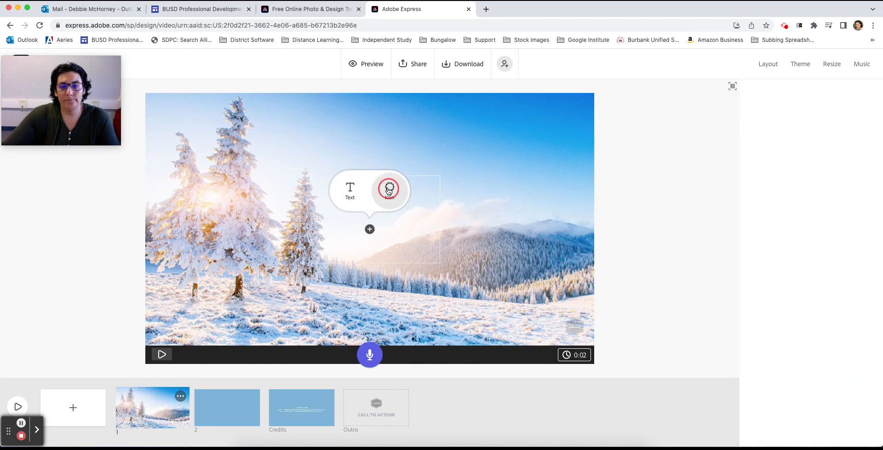
left_click(796, 118)
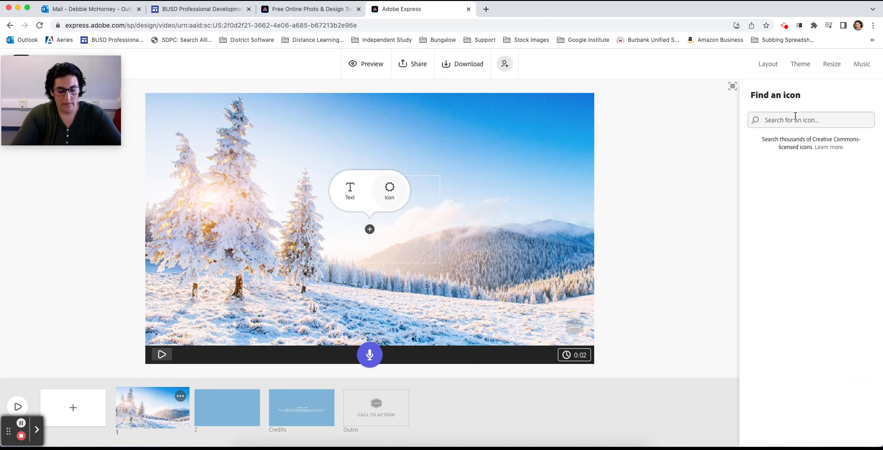
type("snow")
key("Return")
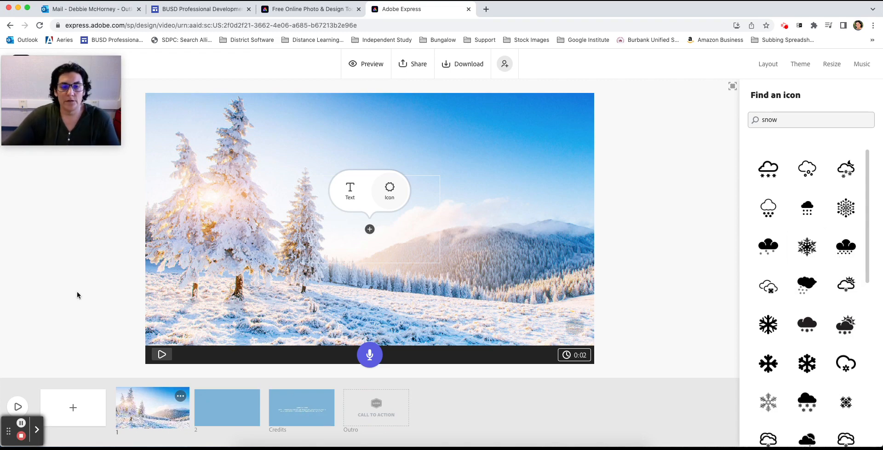
Add the text "Let it Snow" over the photo on slide 1
left_click(350, 196)
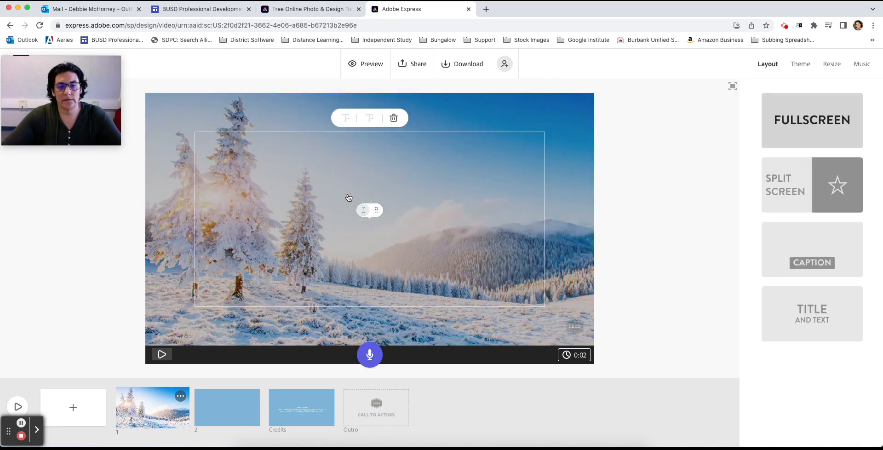
type("Let ")
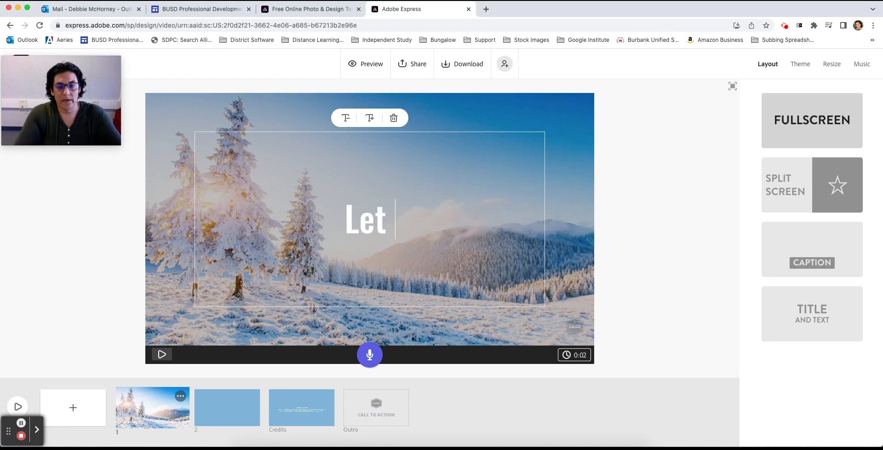
type("it of")
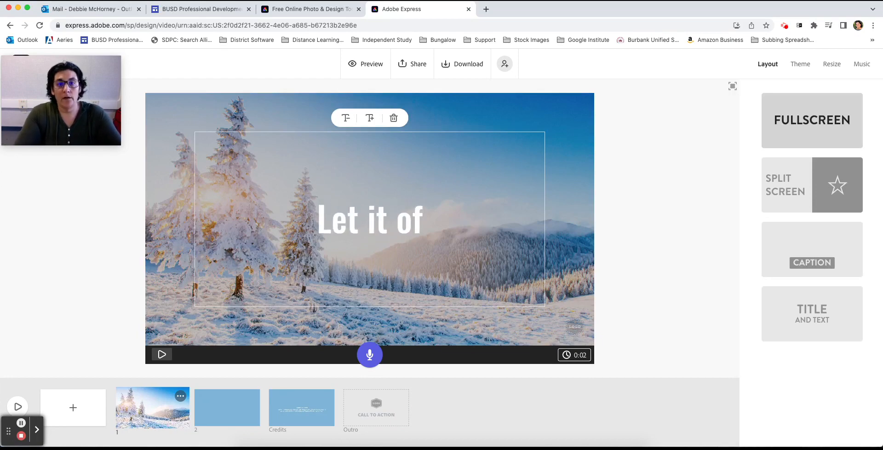
type(" Sn")
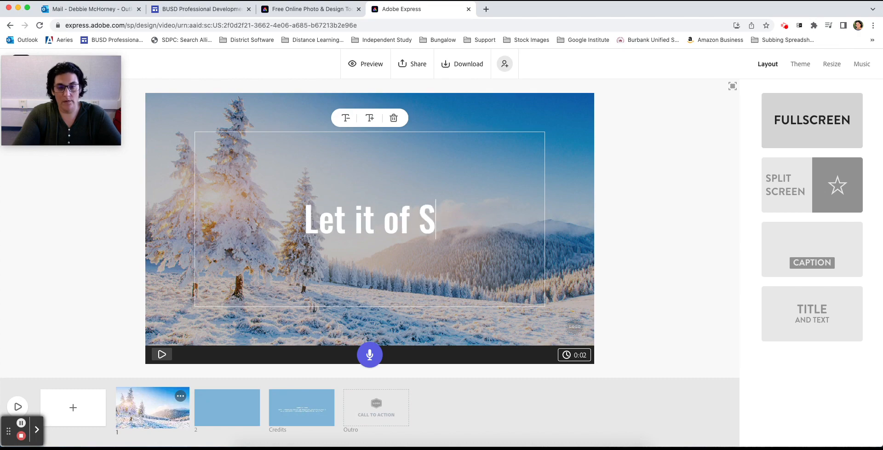
key("BackSpace")
key("BackSpace")
key("BackSpace")
key("BackSpace")
key("BackSpace")
type("S")
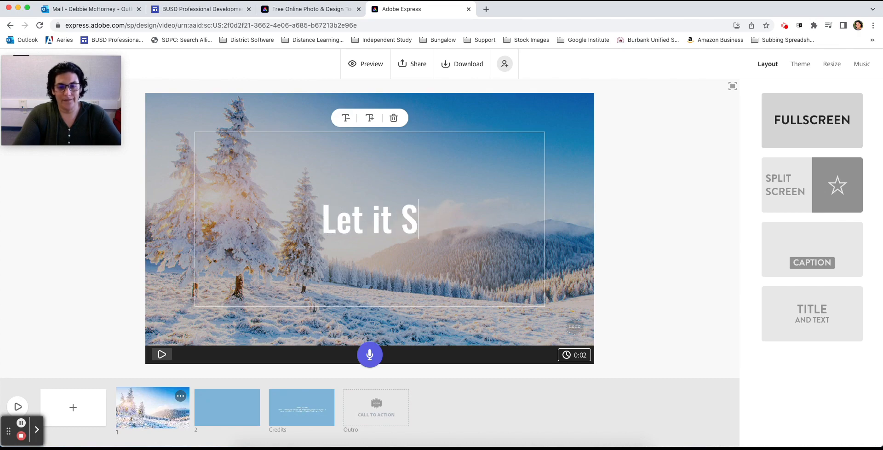
type("now")
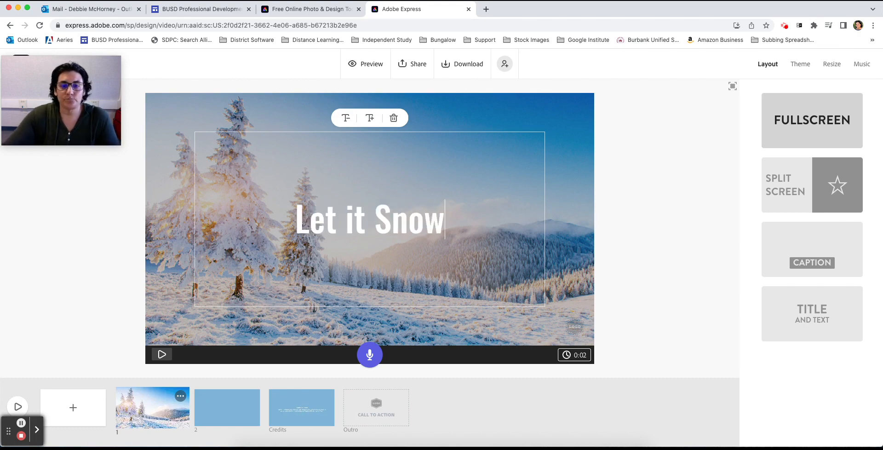
Enlarge the whole "Let it Snow" text on slide 1 and deselect it
left_click(316, 243)
double_click(323, 244)
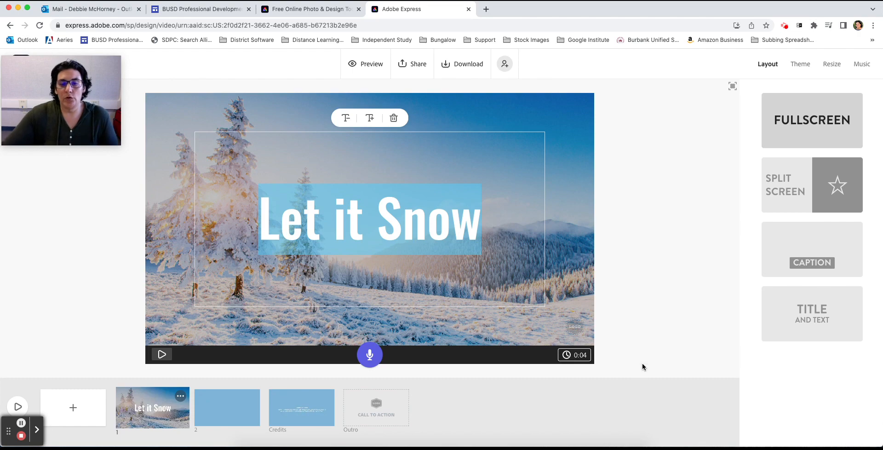
left_click(656, 315)
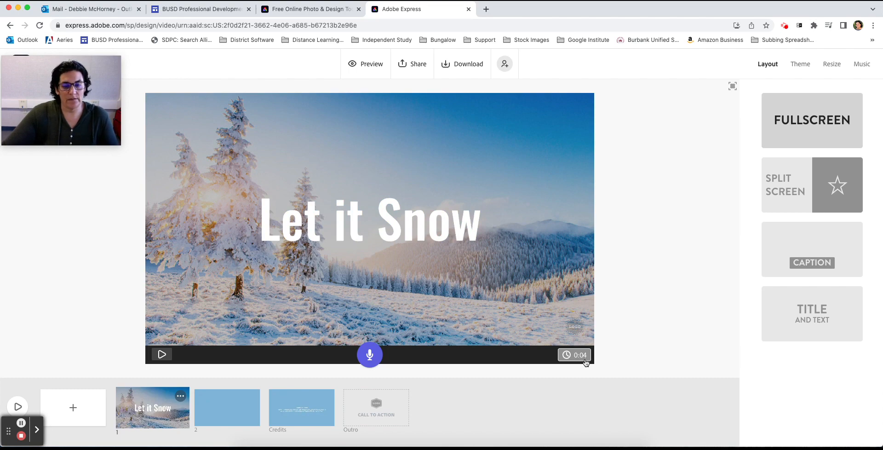
Try recording and playing back a short voice narration on slide 1, and remove the narration
left_click(370, 358)
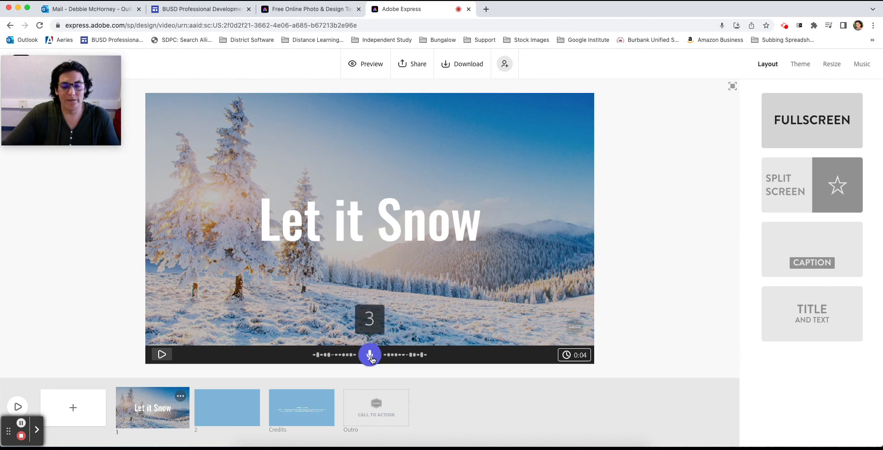
left_click(371, 358)
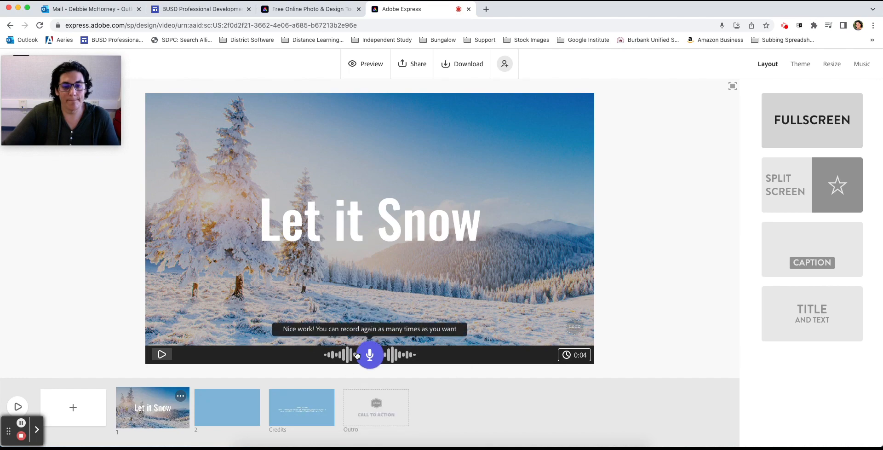
left_click(160, 359)
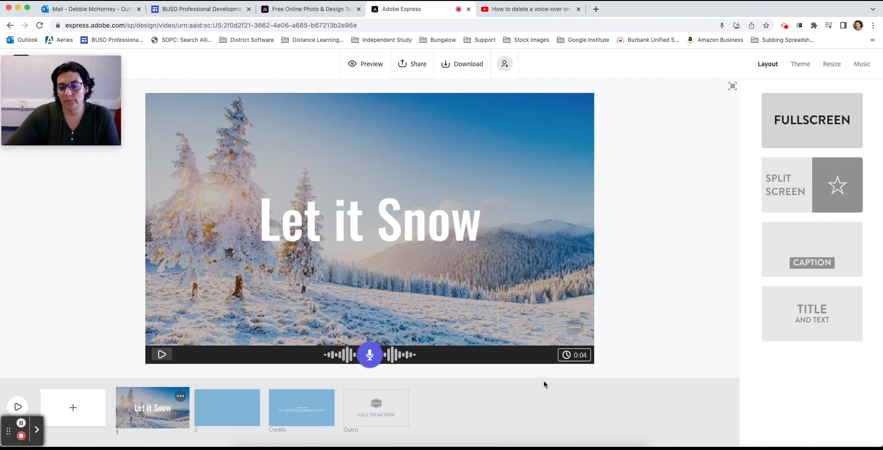
left_click(575, 358)
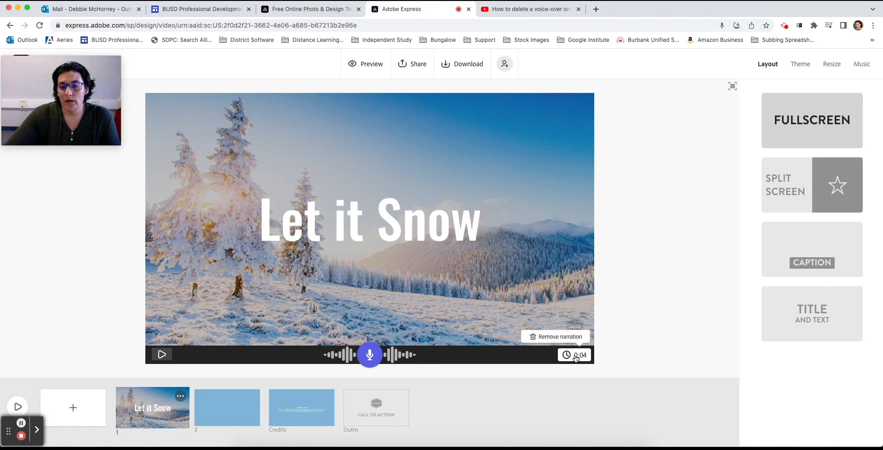
left_click(562, 337)
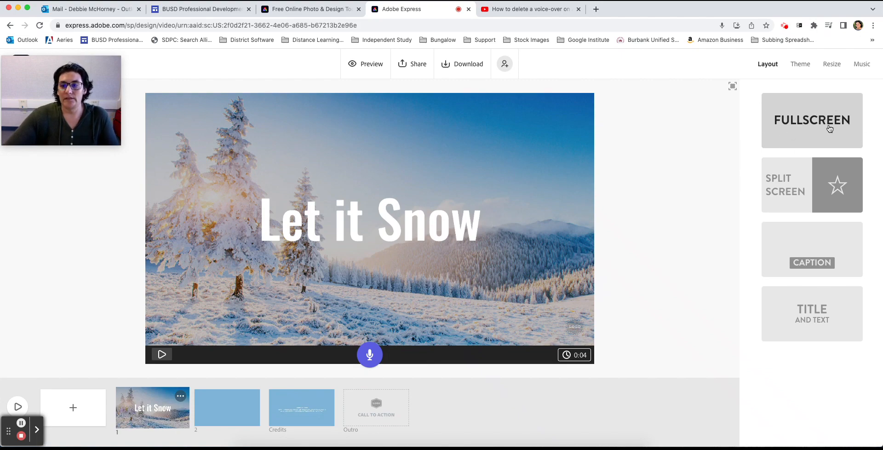
Apply the Split Screen layout to slide 1 and shift its photo so all three trees are in frame
left_click(816, 194)
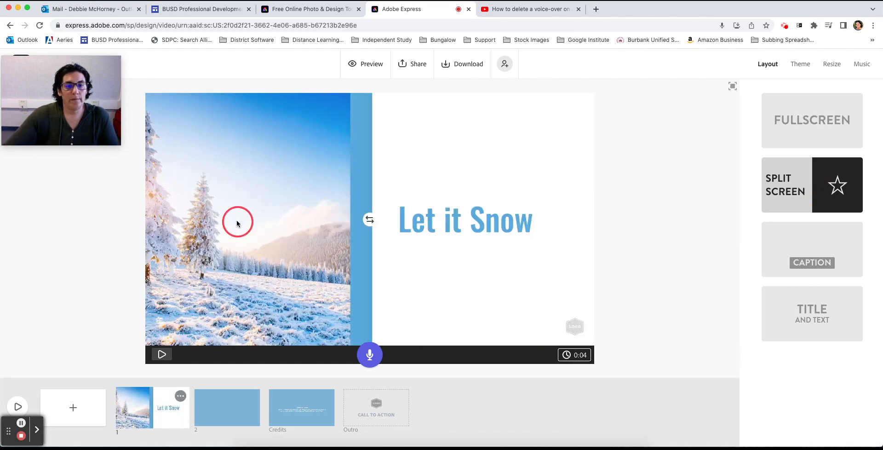
left_click(238, 223)
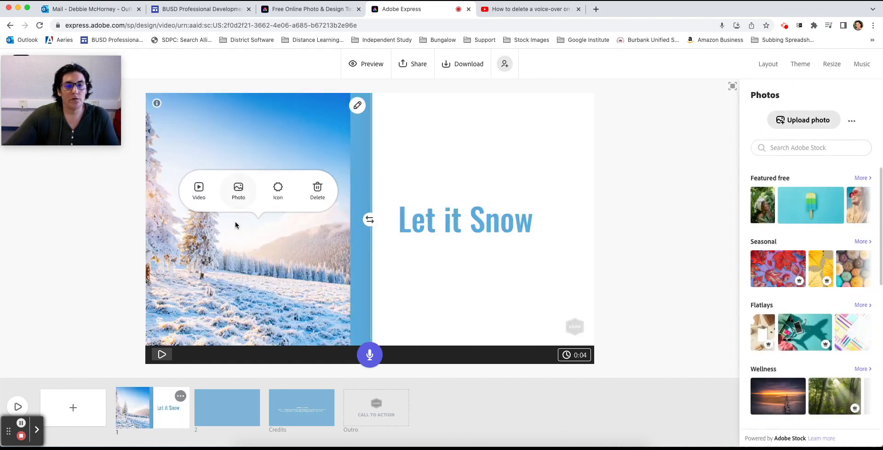
left_click(357, 106)
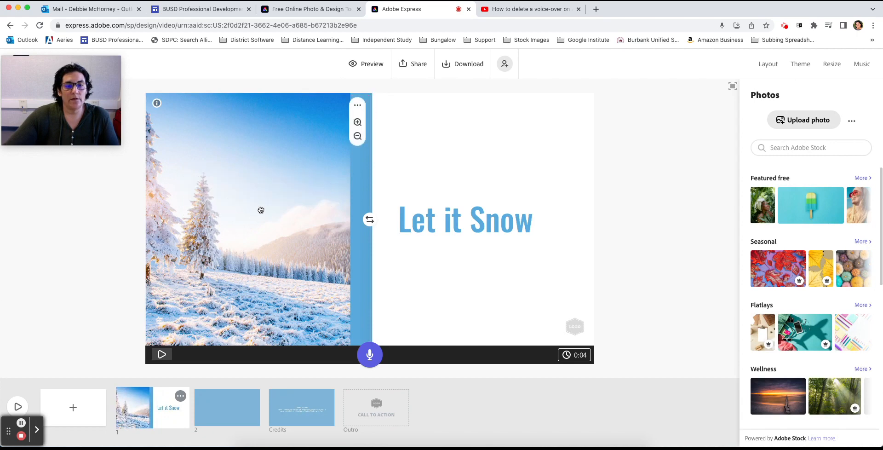
left_click_drag(261, 209, 347, 140)
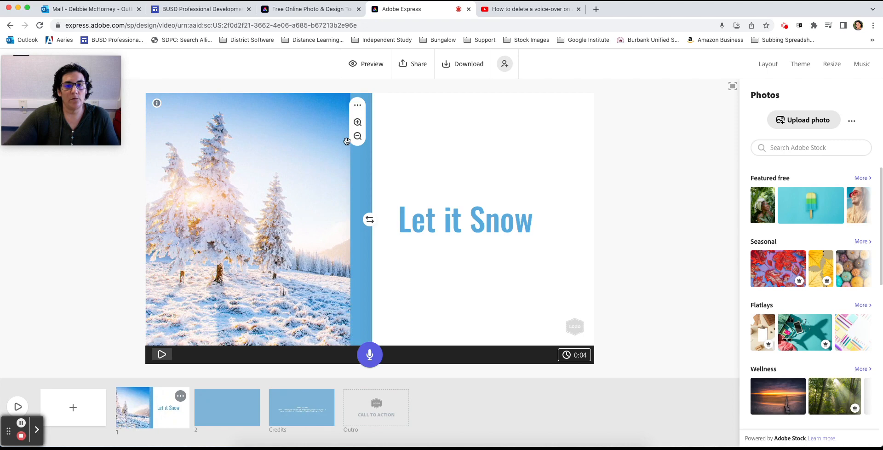
left_click(359, 107)
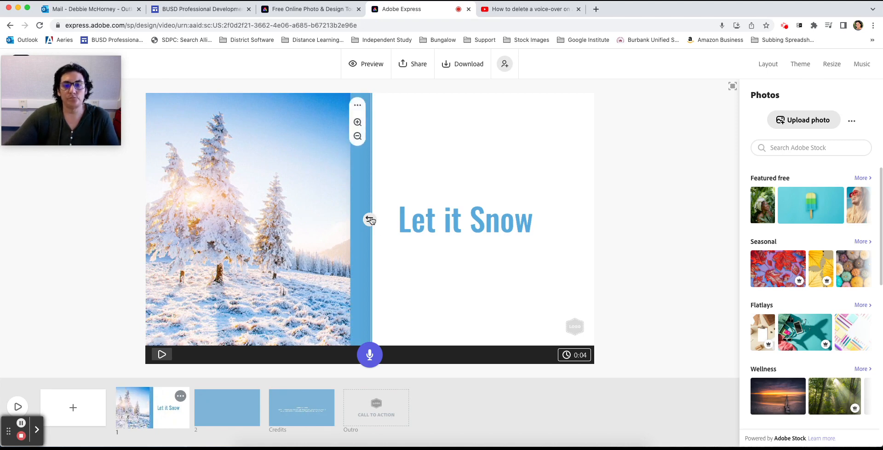
left_click(487, 254)
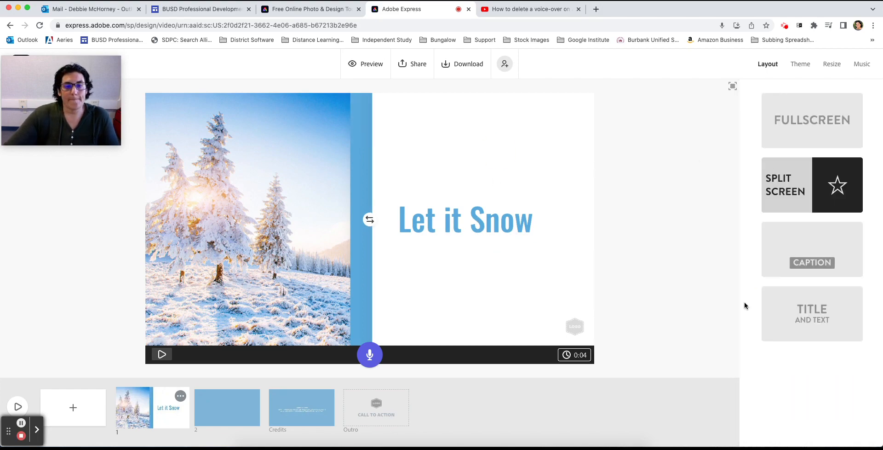
Nudge the photo back toward the hills and swap the photo and text halves of slide 1
left_click(262, 202)
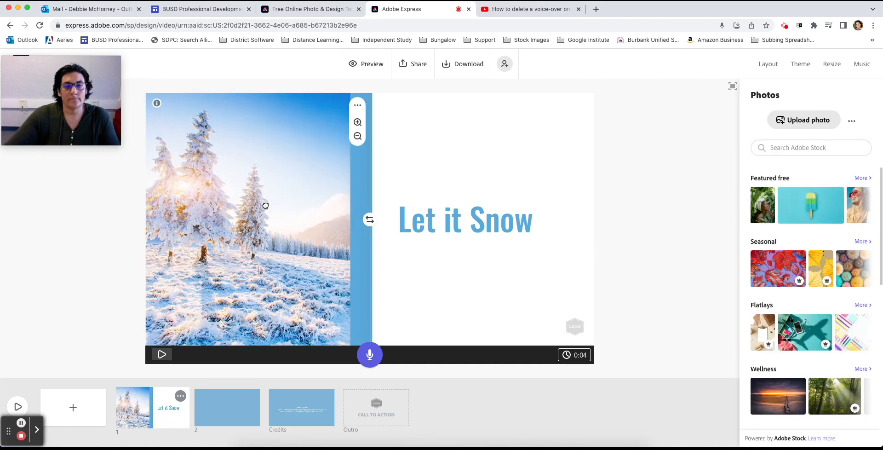
left_click(370, 221)
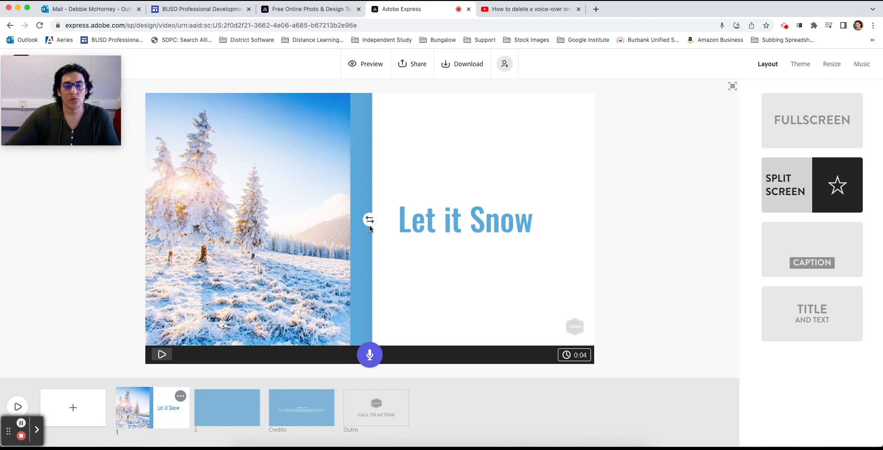
left_click(370, 221)
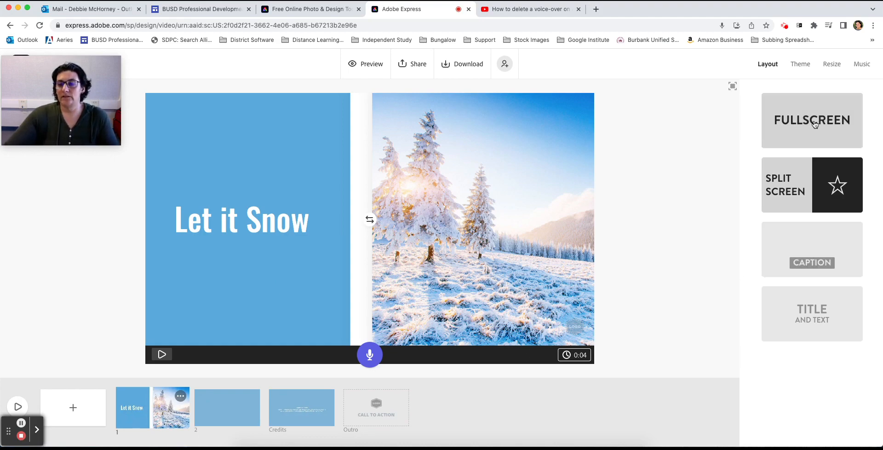
Change slide 1 to the Caption layout
left_click(812, 246)
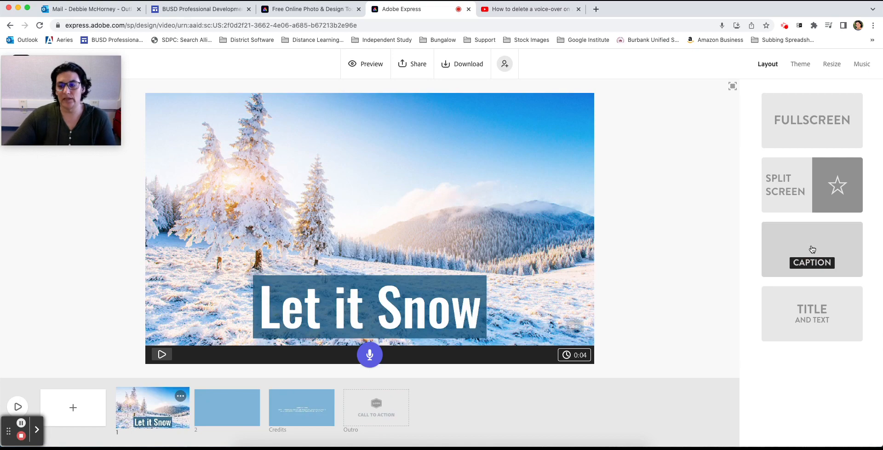
Apply the Title and Text layout to slide 1 and add a subtitle reading "By:" followed by the author's full name
left_click(824, 316)
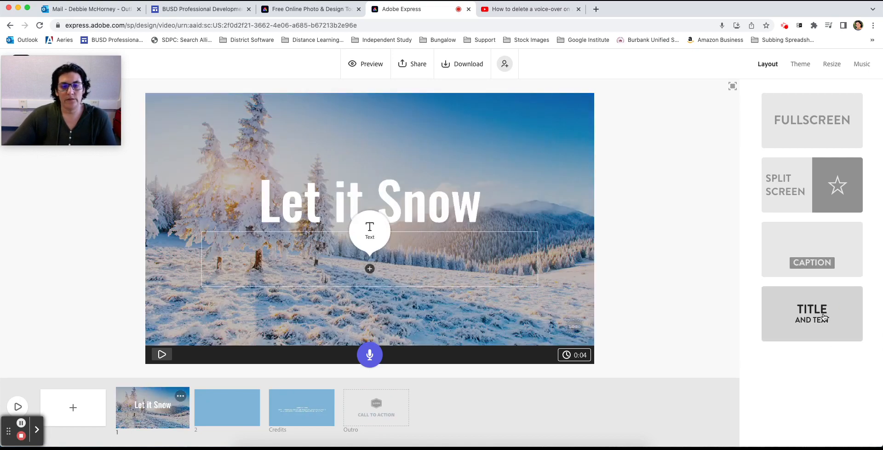
left_click(371, 271)
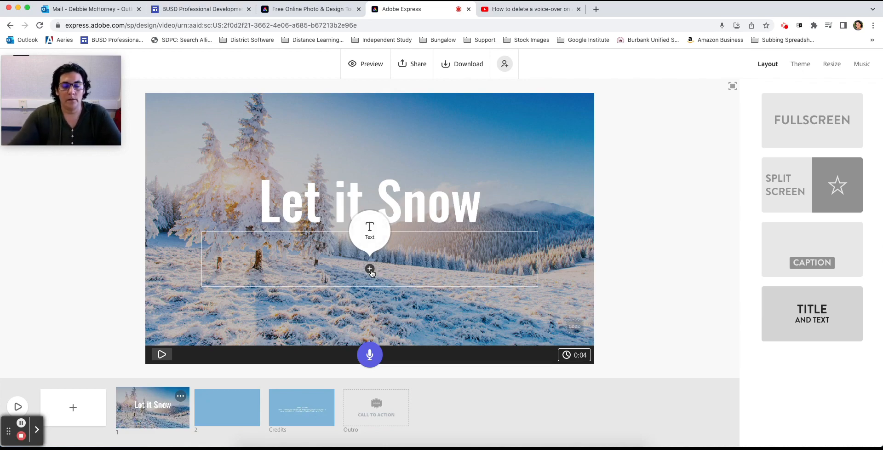
left_click(373, 230)
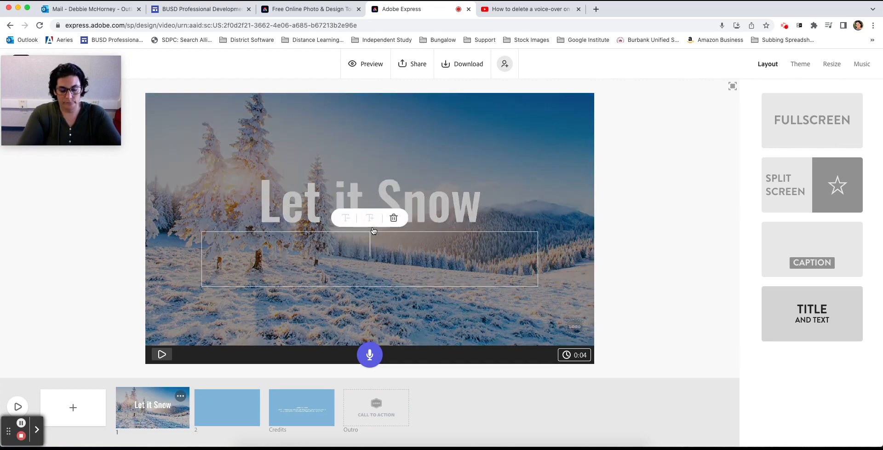
type("By:")
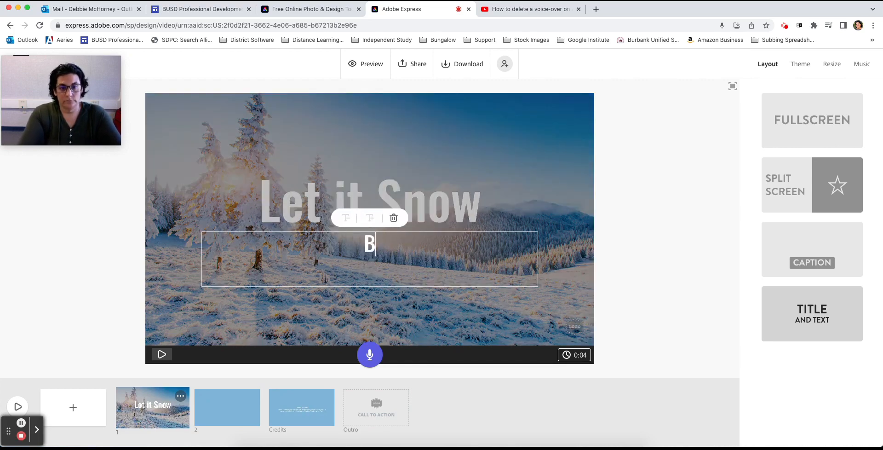
type("eb")
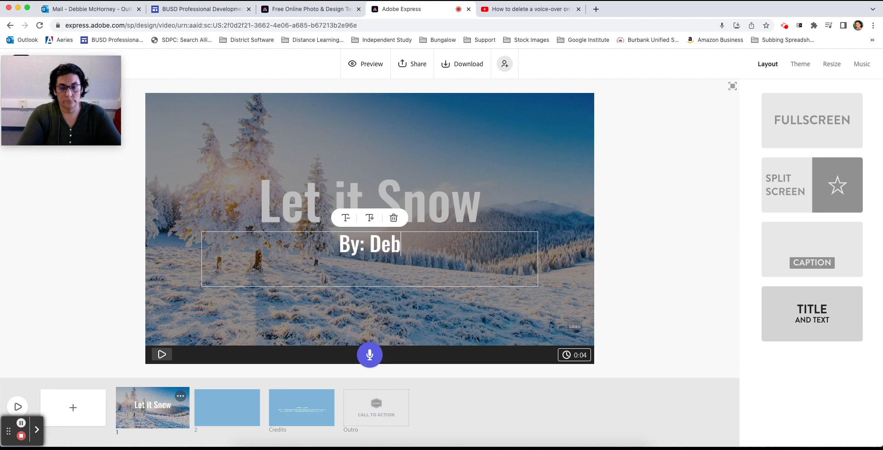
type("bie McHorney")
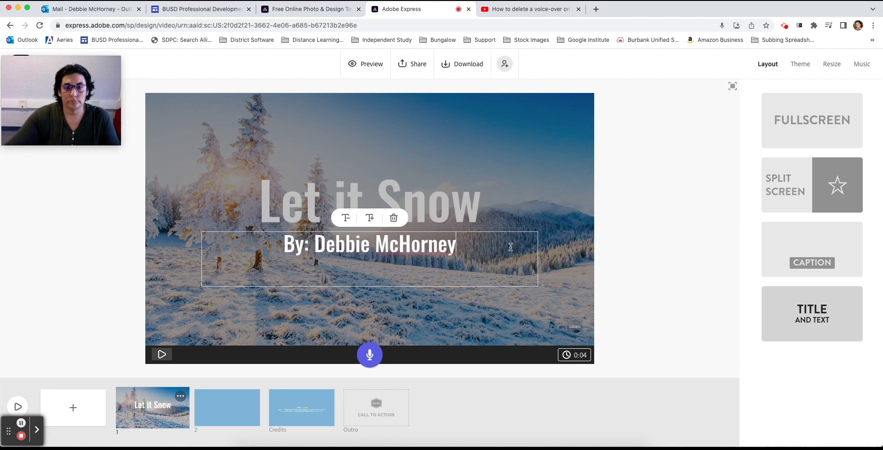
left_click(625, 261)
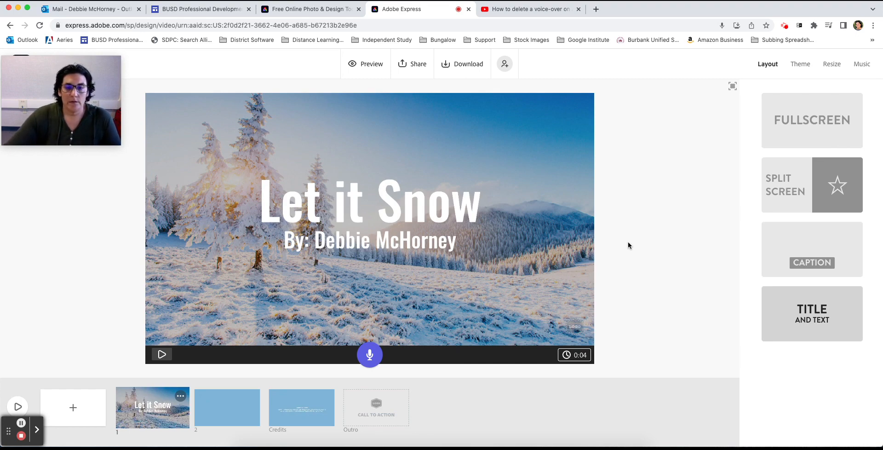
Apply the Split Screen layout to the blank slide 2 and show the content options for its empty white half
left_click(238, 410)
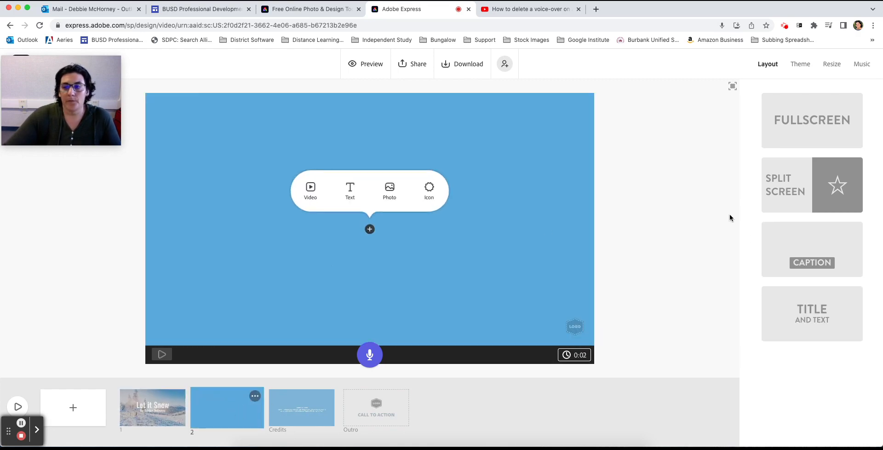
left_click(824, 187)
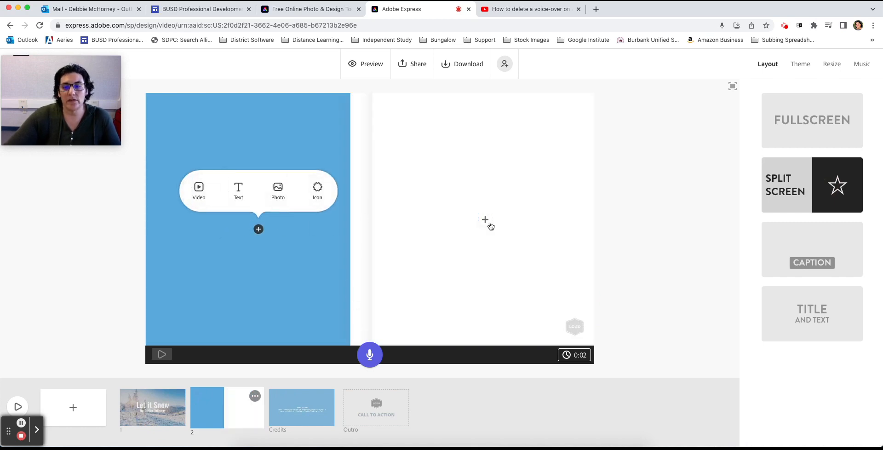
mouse_move(488, 226)
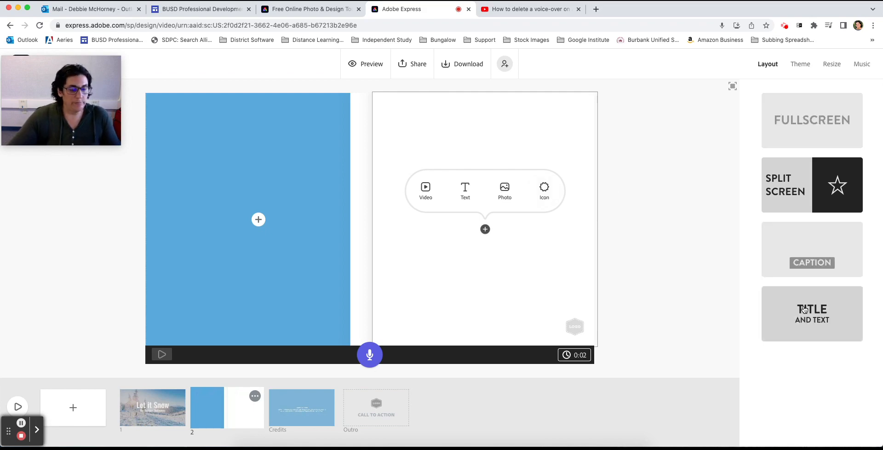
Try the Elevate theme on the video, comparing its teal and black color variants on slides 1 and 2
left_click(163, 411)
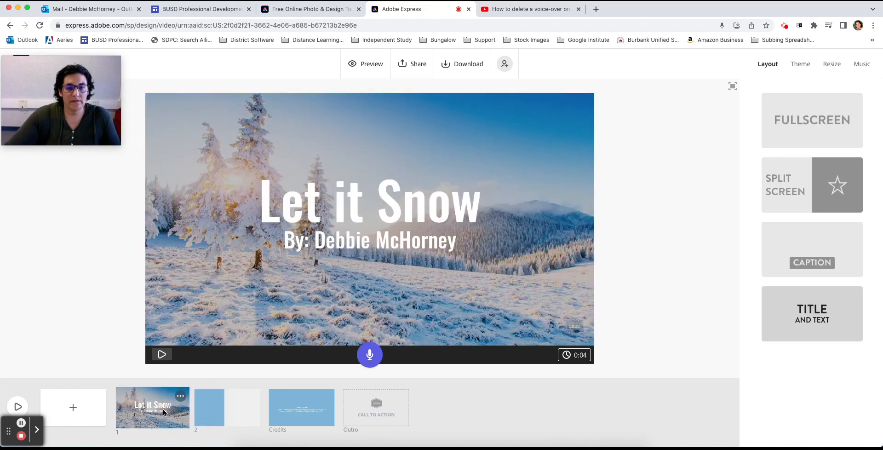
left_click(801, 65)
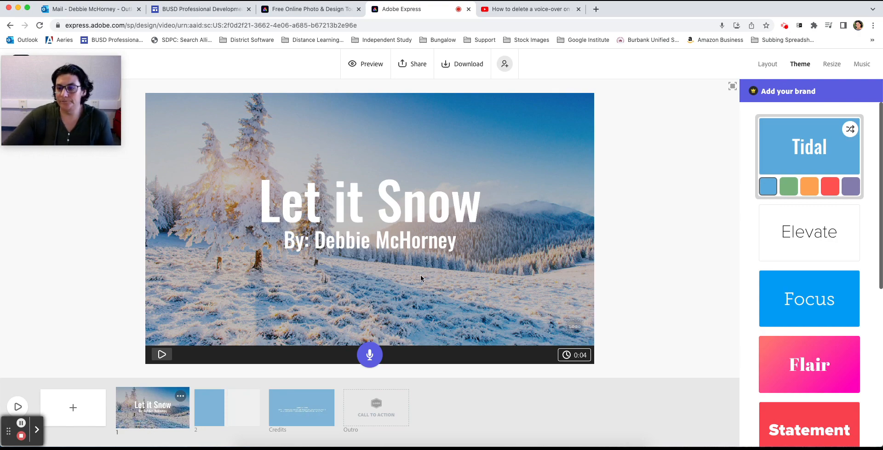
left_click(814, 234)
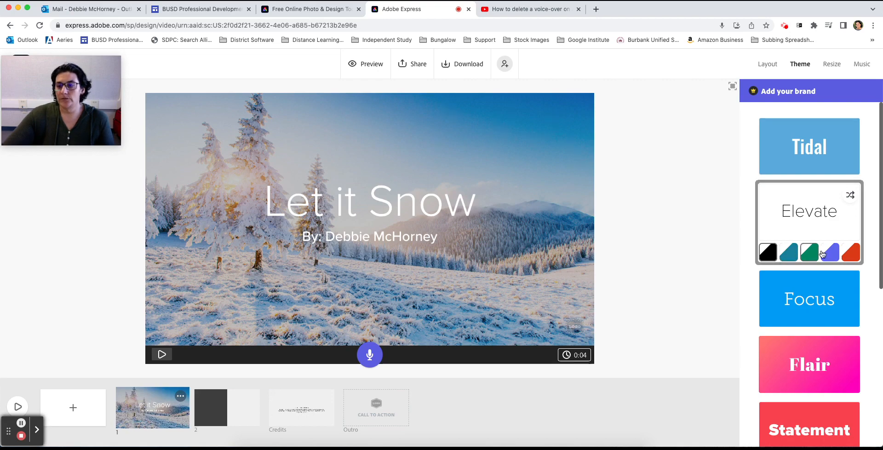
left_click(790, 256)
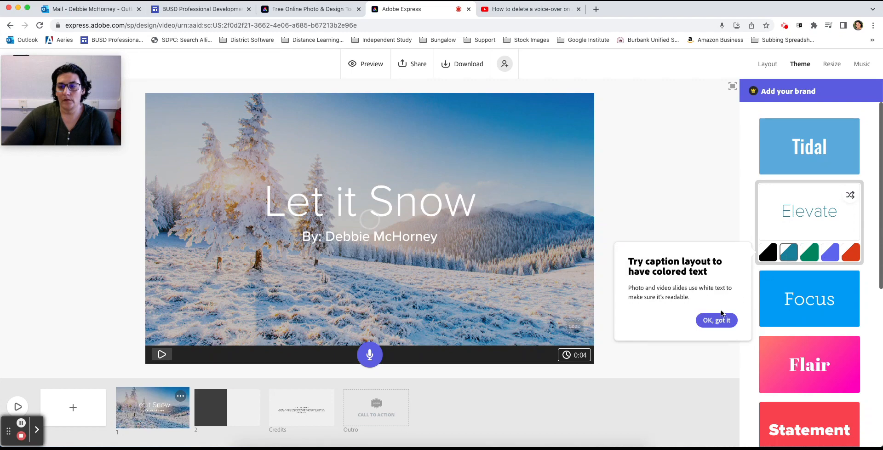
left_click(720, 322)
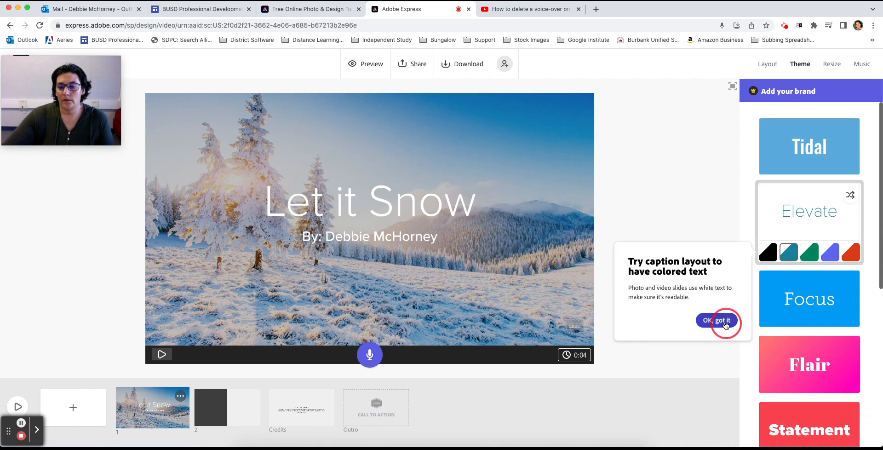
left_click(225, 412)
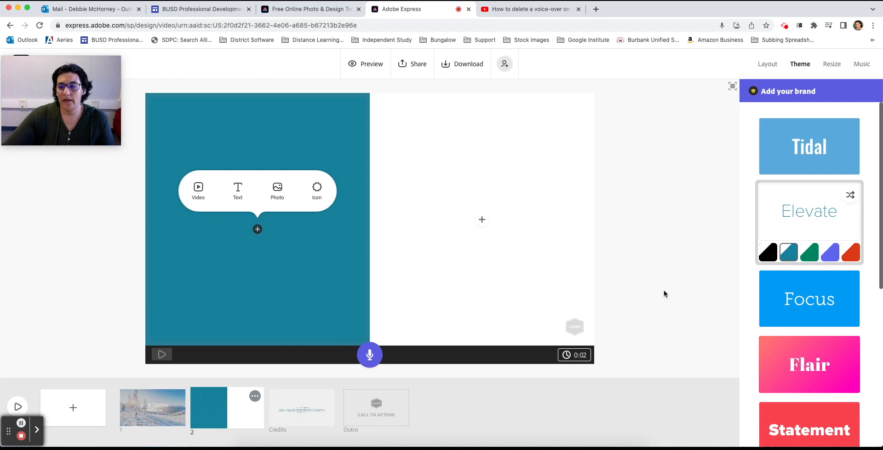
left_click(766, 252)
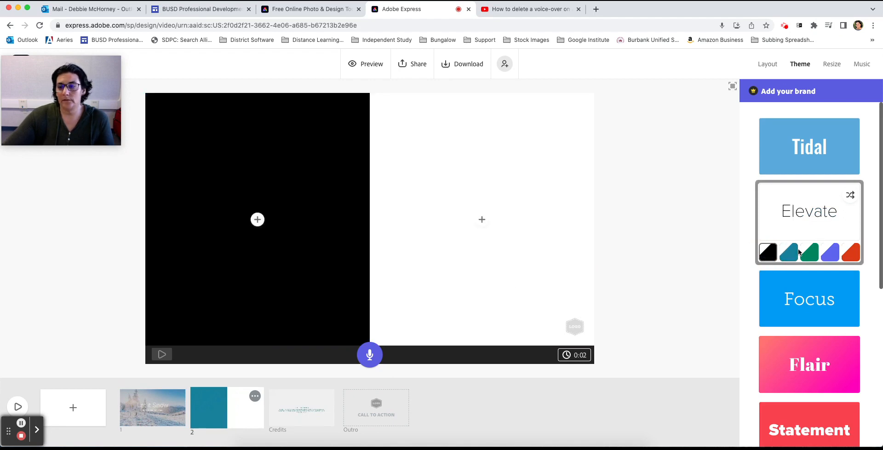
left_click(795, 253)
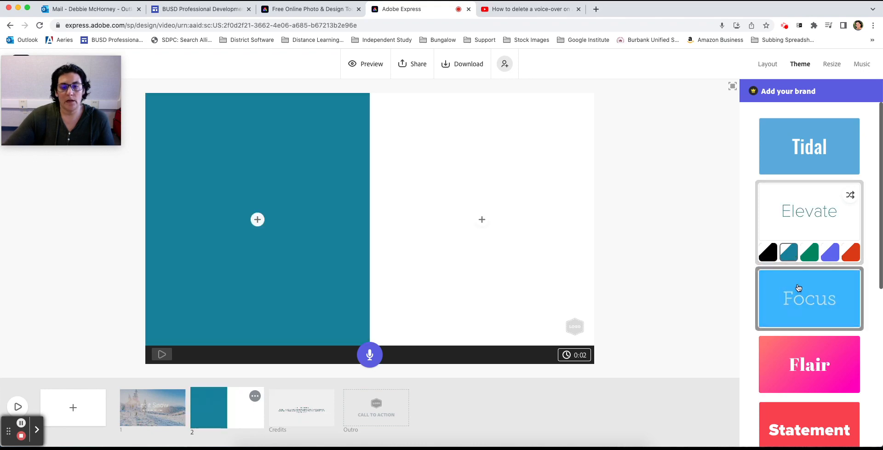
Try the Flair theme and view slide 1 with its teal-lilac and yellow-red gradient variants
left_click(801, 368)
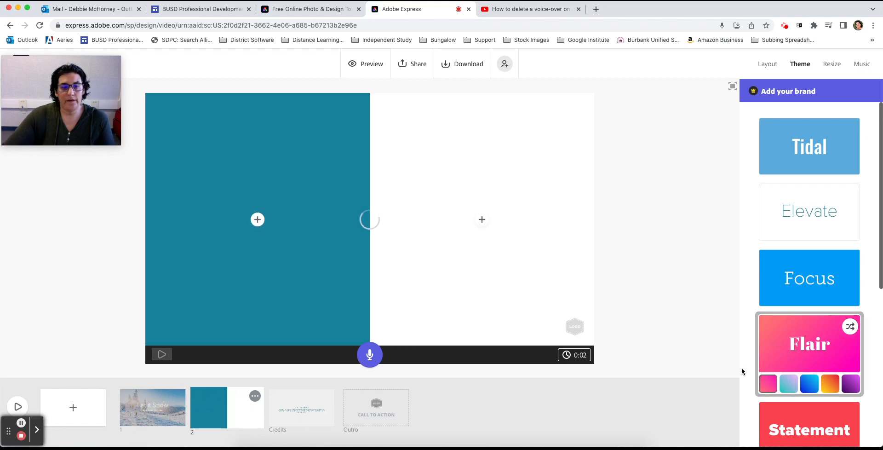
left_click(166, 414)
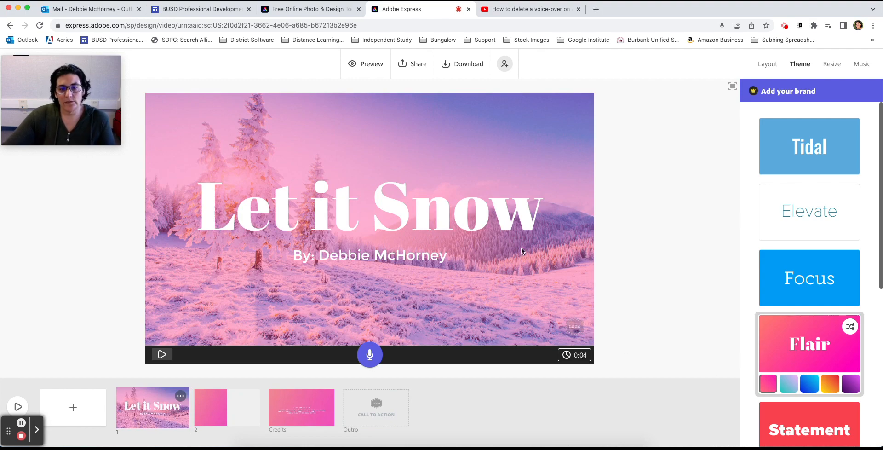
left_click(795, 389)
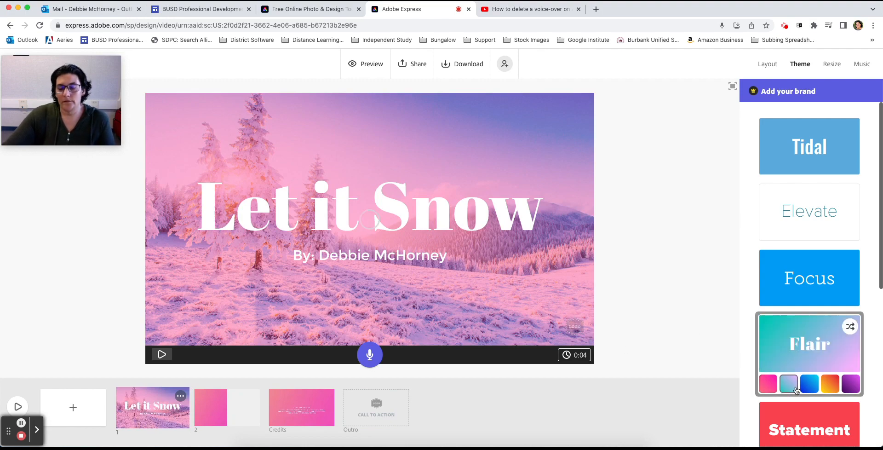
left_click(830, 387)
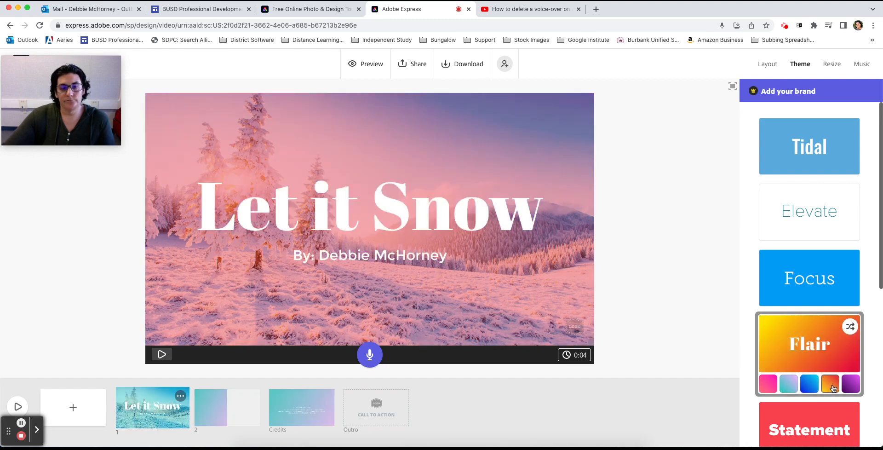
Look through the remaining themes, apply Sage in its blue color variant, and play back slide 1
scroll(793, 387, "down", 6)
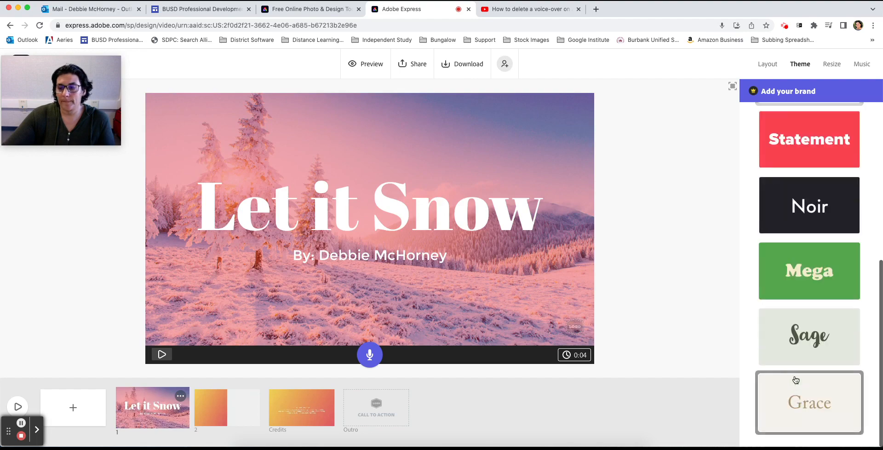
scroll(802, 303, "up", 3)
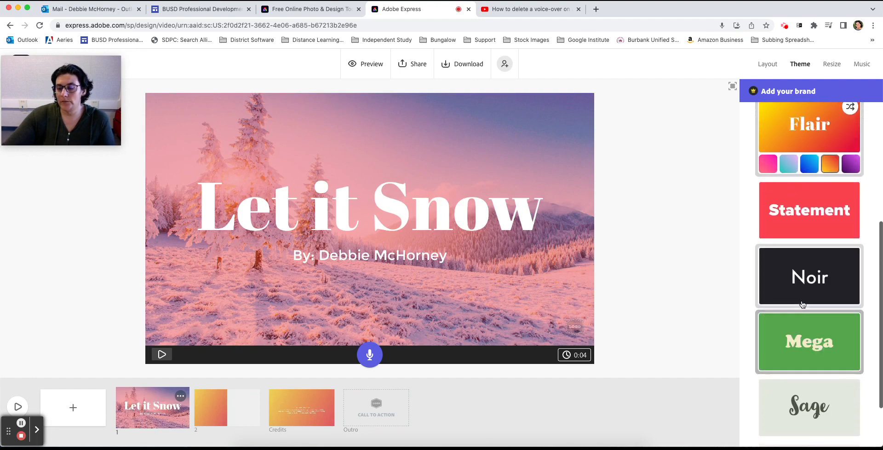
scroll(801, 303, "down", 3)
scroll(802, 306, "up", 4)
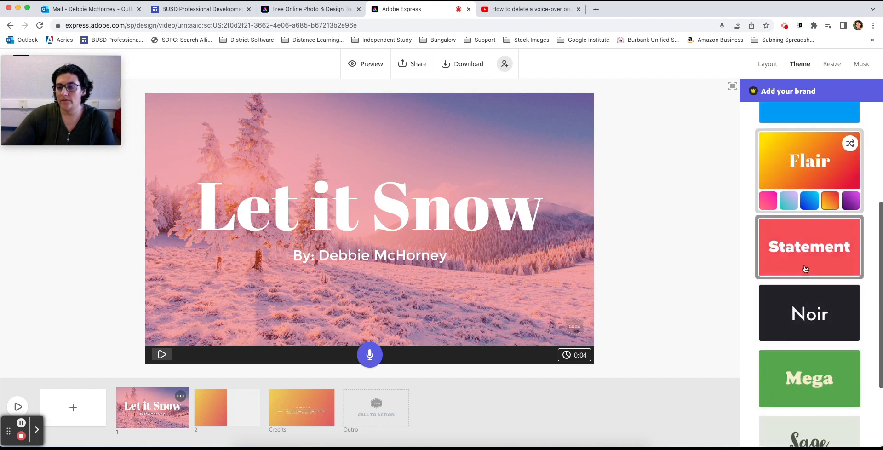
scroll(804, 228, "up", 4)
scroll(805, 207, "up", 2)
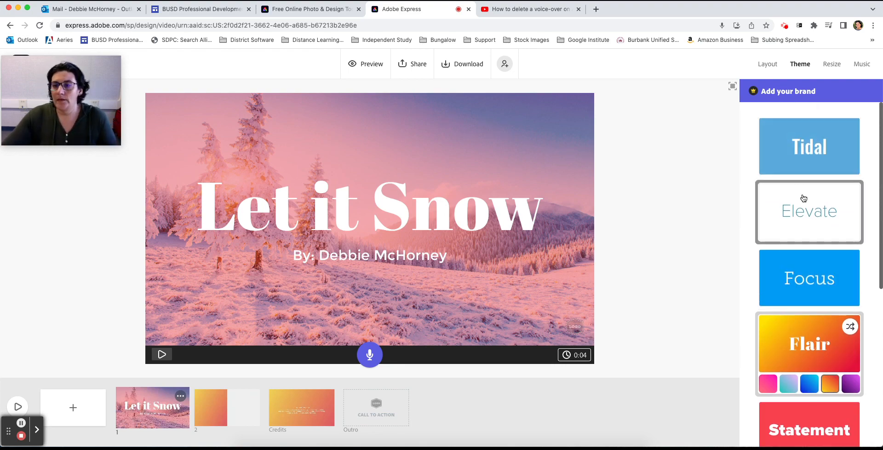
scroll(794, 259, "down", 7)
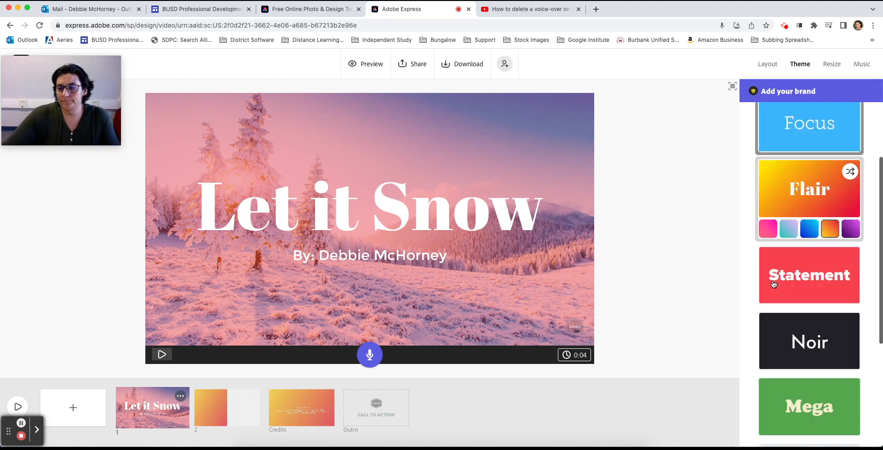
left_click(822, 339)
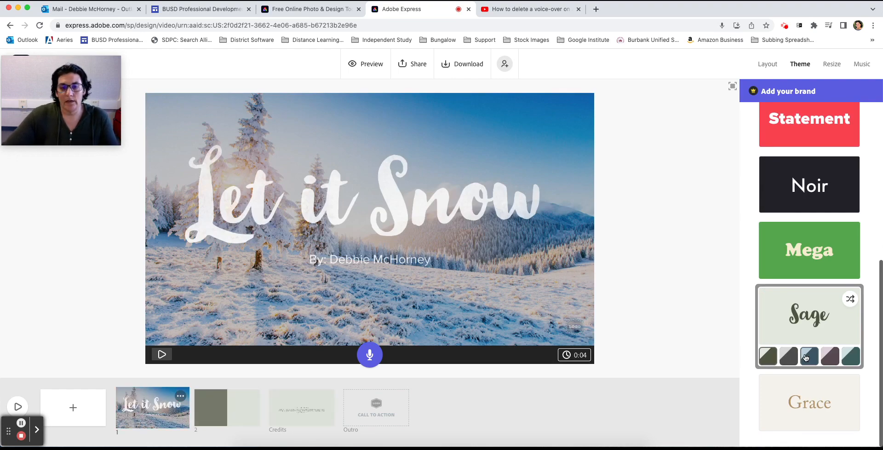
left_click(806, 358)
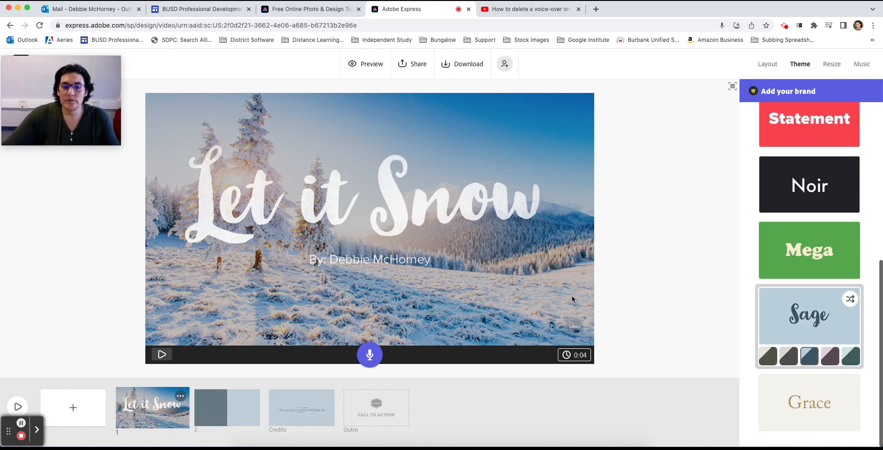
left_click(162, 355)
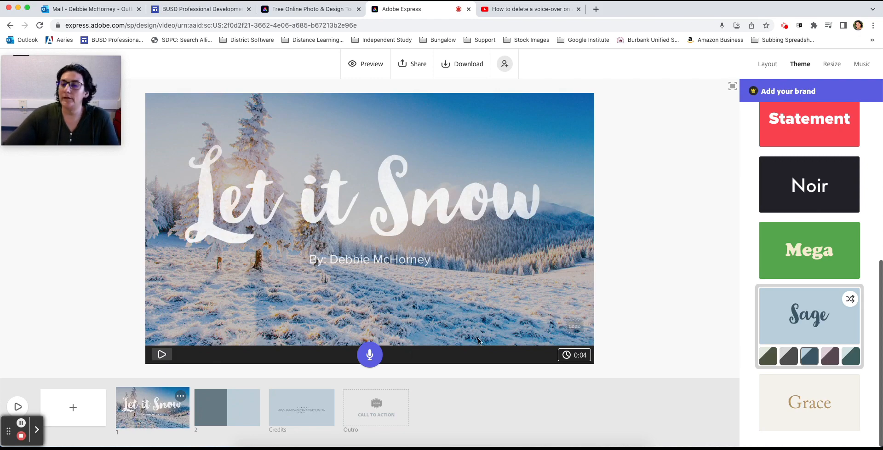
Look through the background music tracks by mood, choose Stroll in Central Park, and play slide 1 with it
left_click(861, 65)
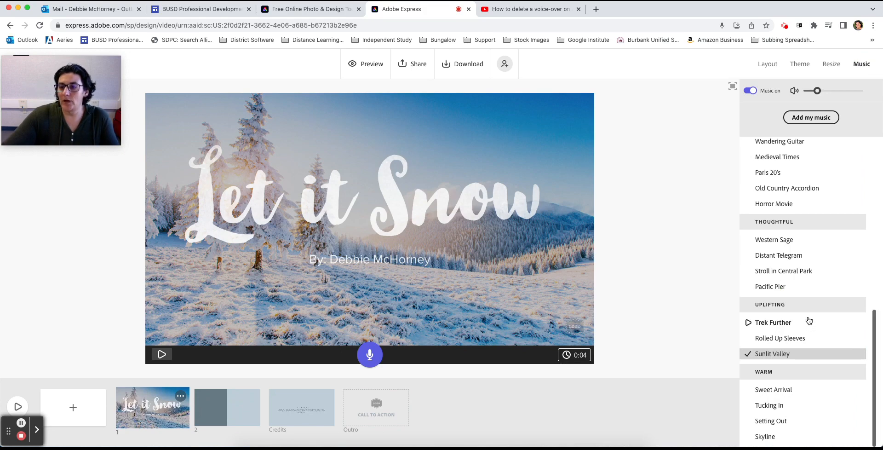
scroll(819, 321, "up", 5)
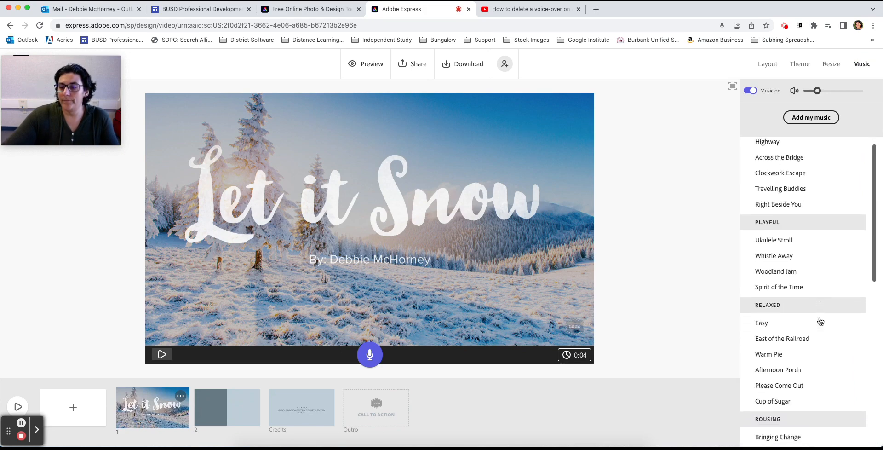
scroll(820, 321, "up", 2)
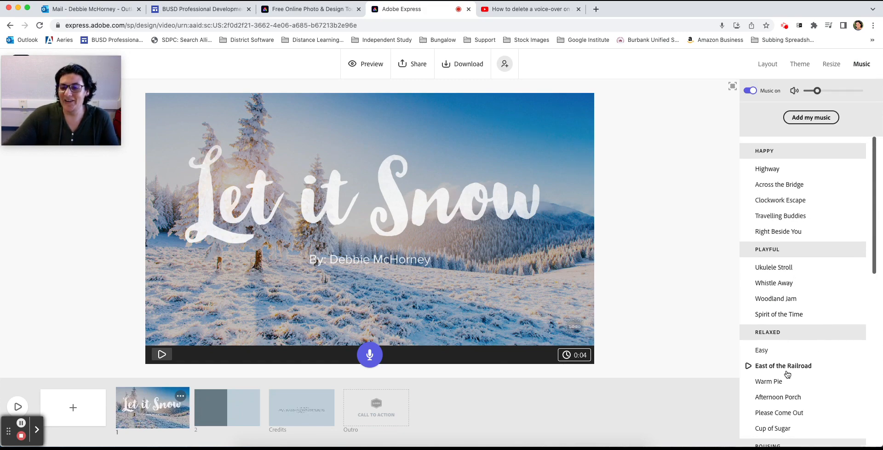
scroll(787, 374, "down", 5)
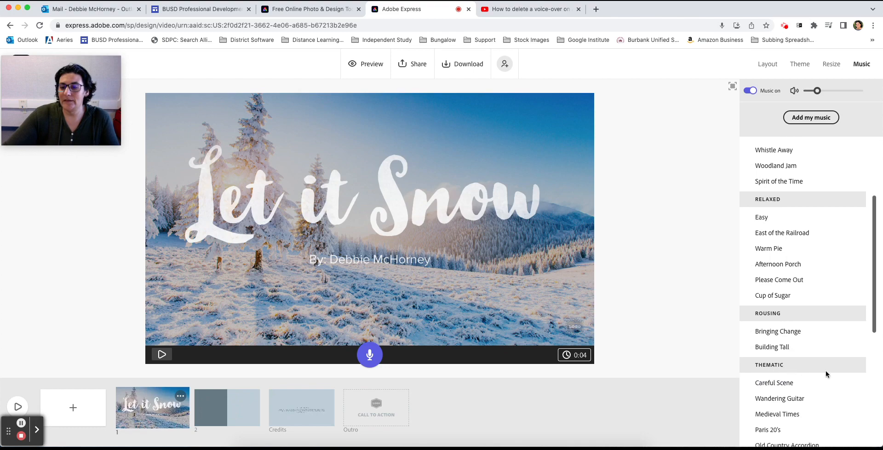
scroll(808, 371, "down", 6)
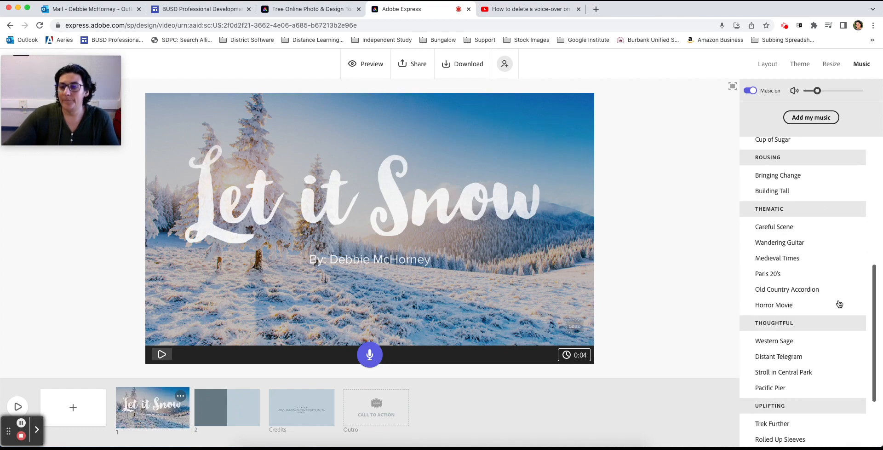
scroll(815, 265, "down", 4)
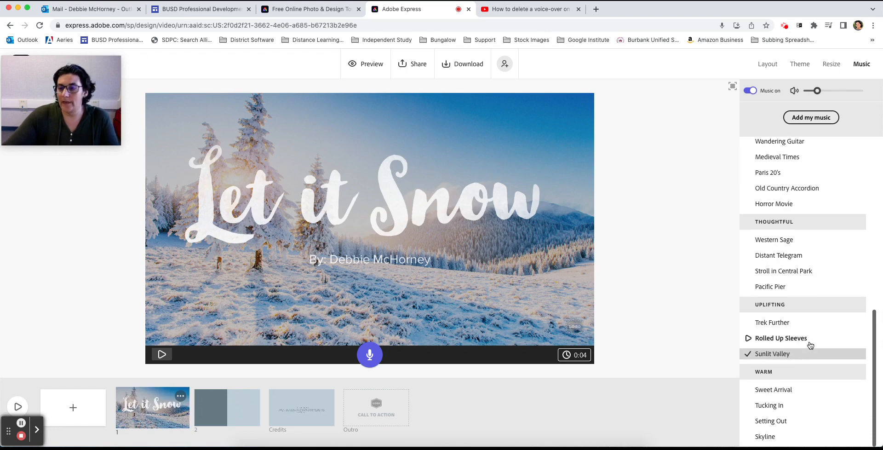
left_click(779, 273)
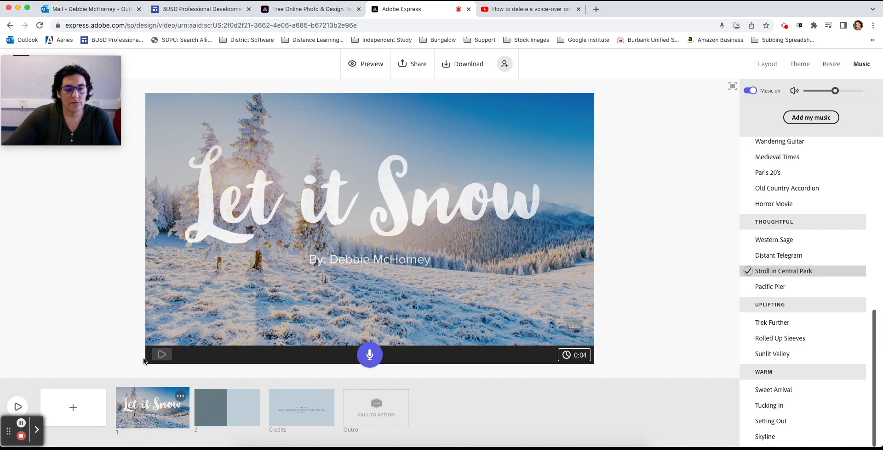
left_click(161, 355)
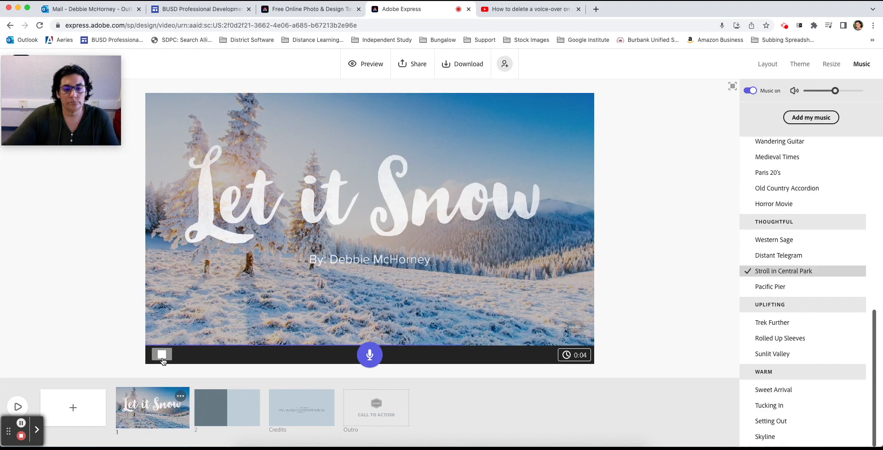
left_click(162, 356)
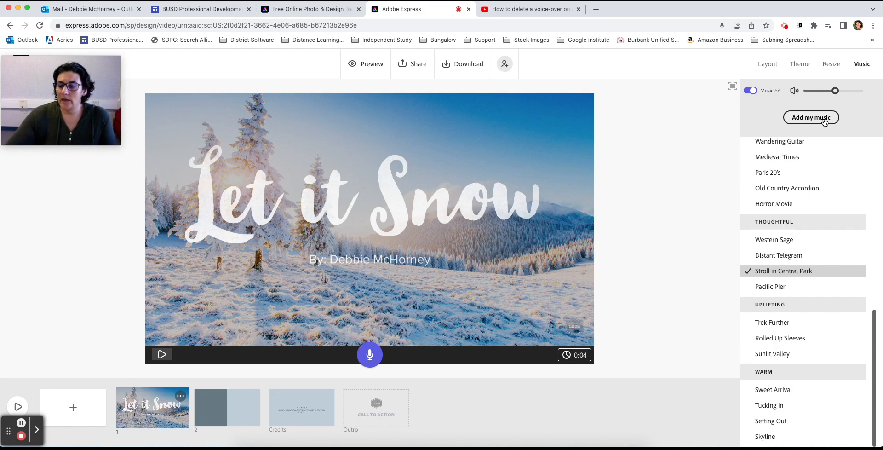
mouse_move(833, 321)
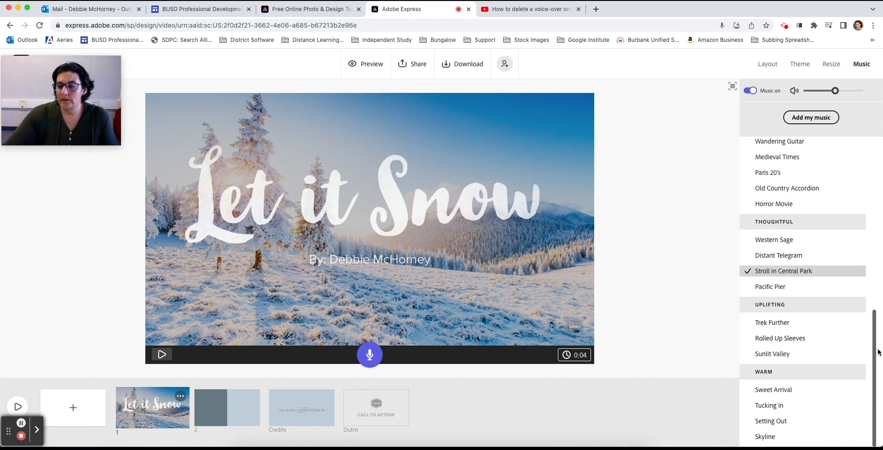
scroll(844, 348, "up", 15)
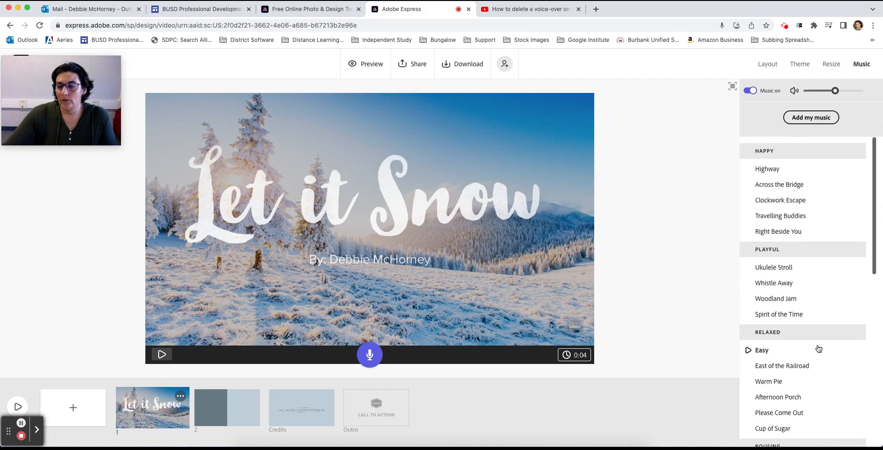
mouse_move(818, 347)
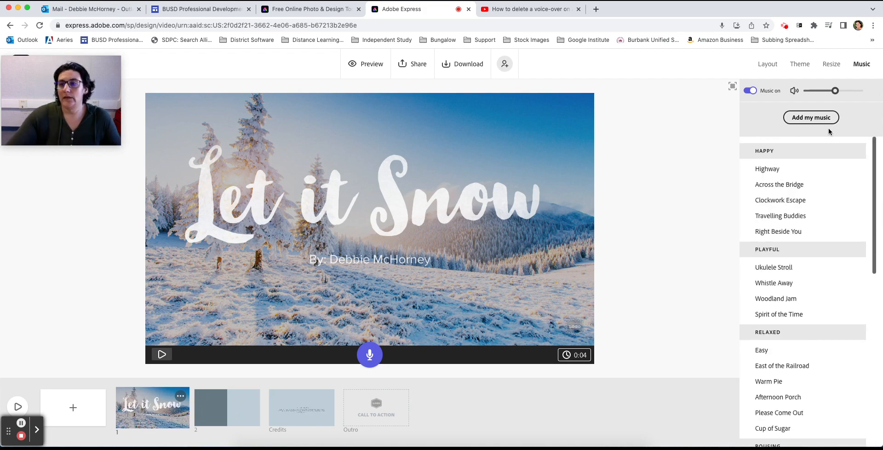
mouse_move(820, 275)
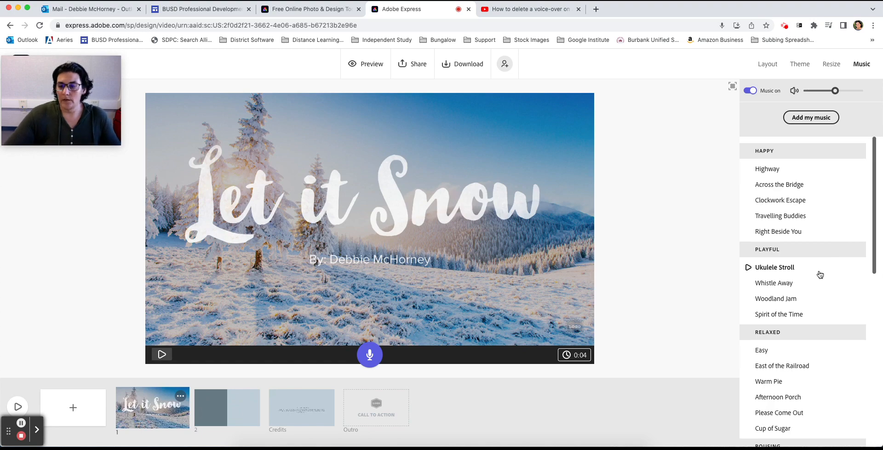
mouse_move(745, 313)
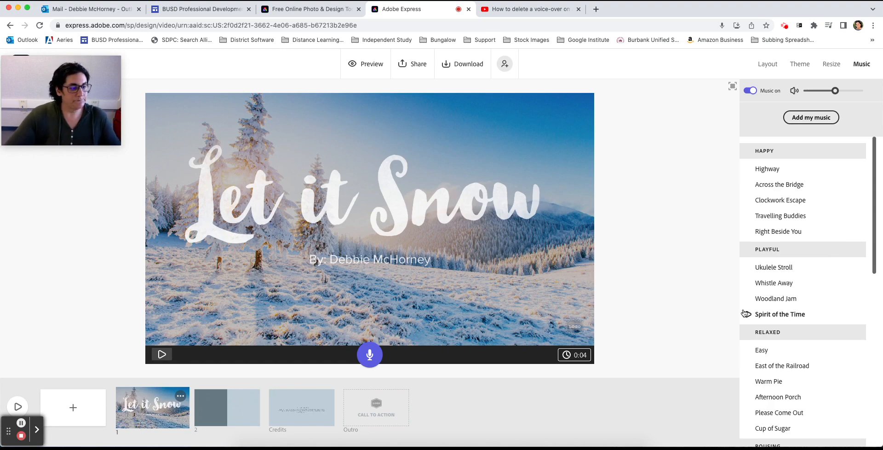
Add a blank slide after the title slide, move it behind the split-screen slide, and return the split-screen slide to position 3
left_click(72, 411)
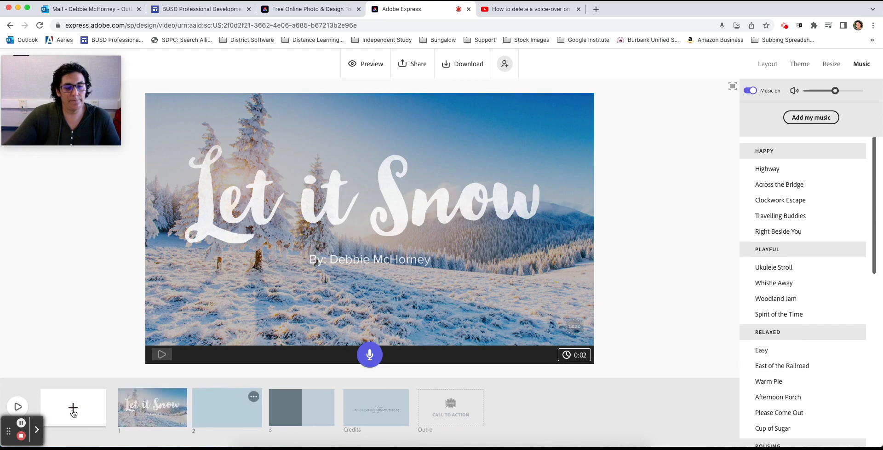
left_click_drag(232, 410, 303, 412)
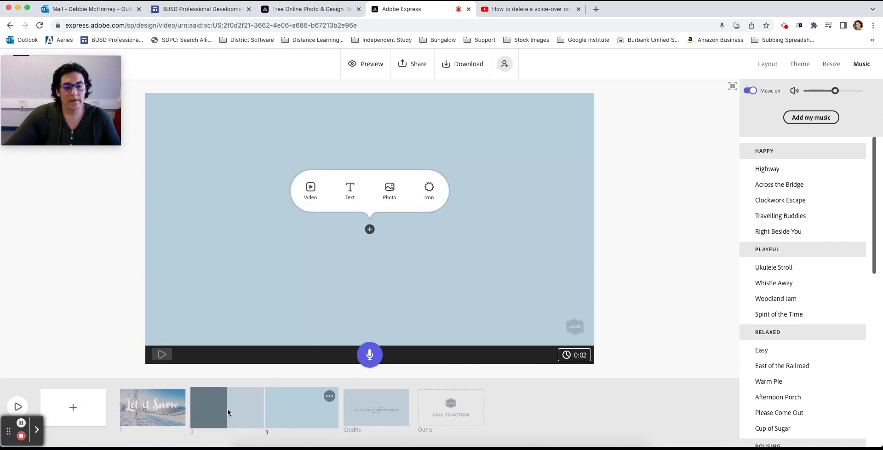
left_click_drag(227, 411, 312, 416)
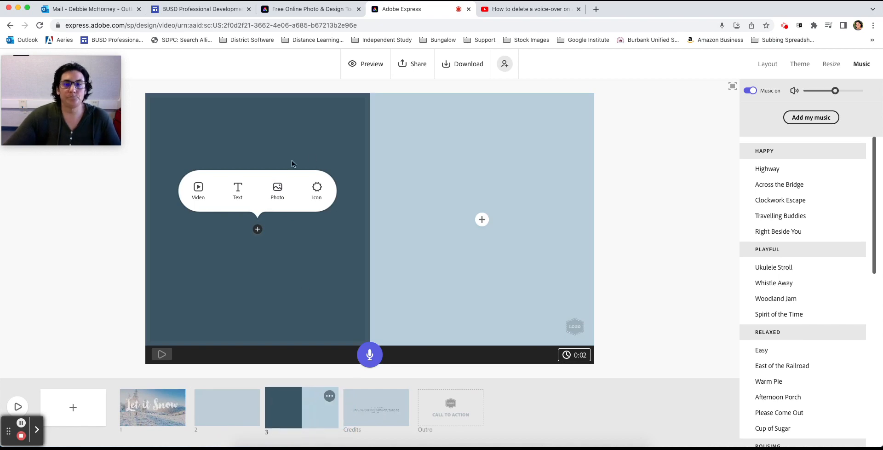
Select the title slide, open the full video preview, and return to editing
left_click(153, 397)
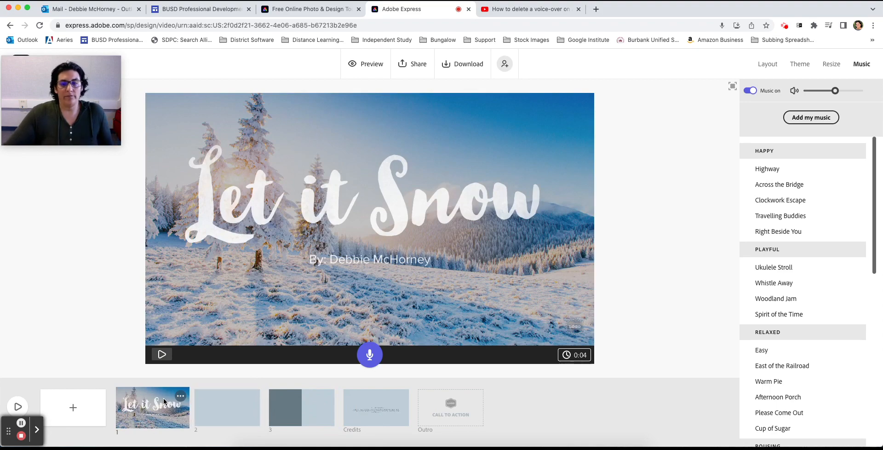
left_click(361, 64)
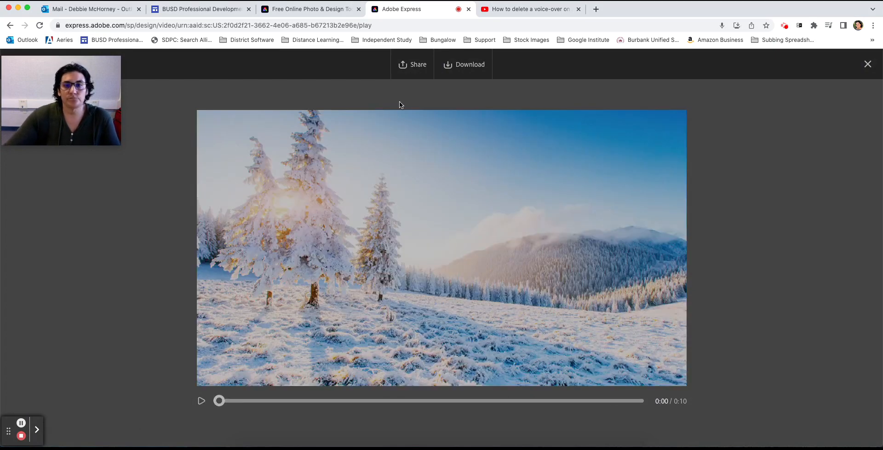
left_click(868, 63)
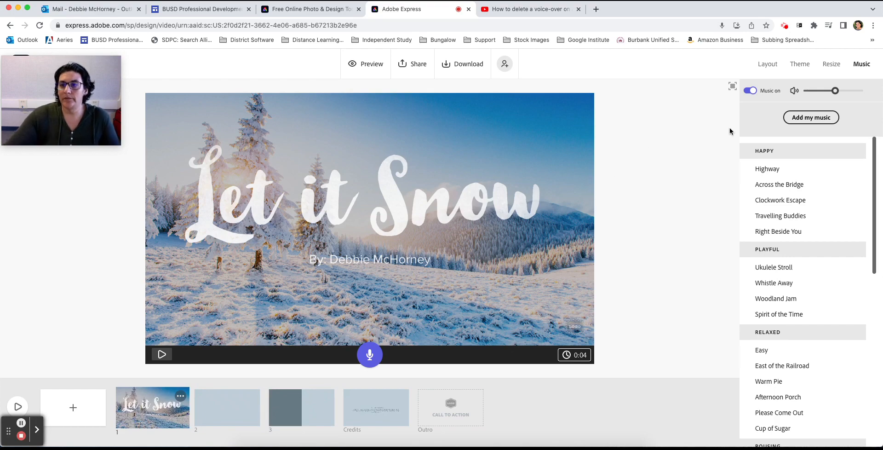
Review the video's theme choices and sharing options, and show the slide layouts available for the title slide
left_click(800, 64)
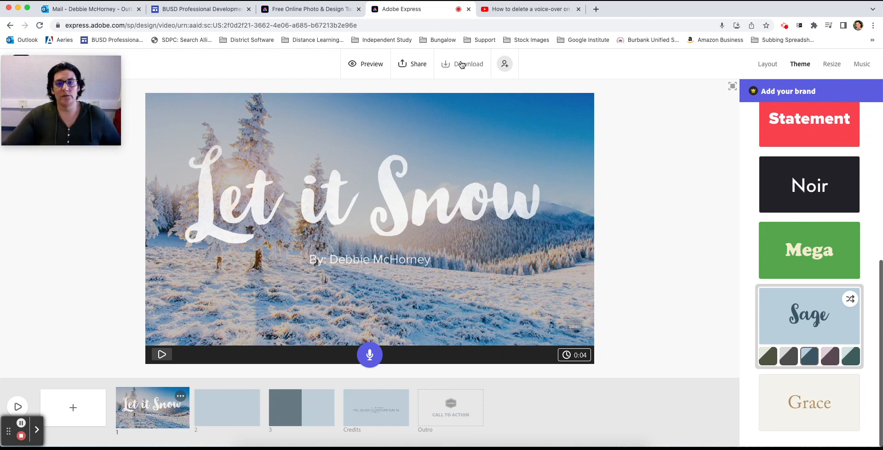
left_click(413, 66)
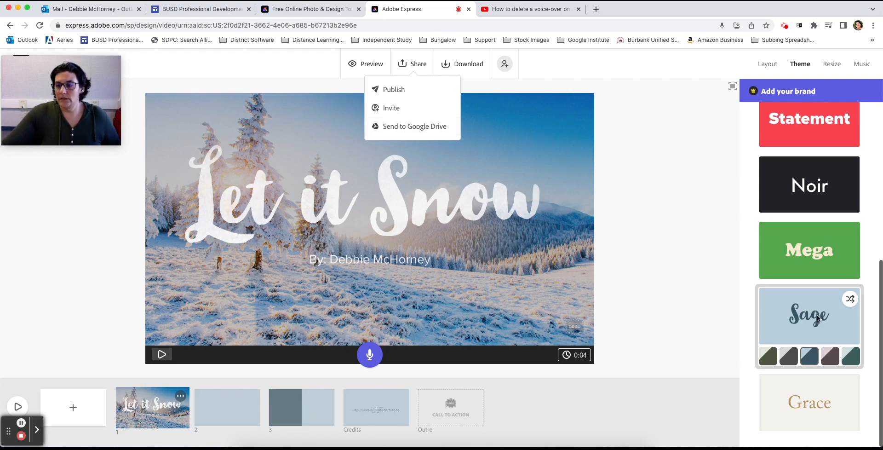
left_click(725, 281)
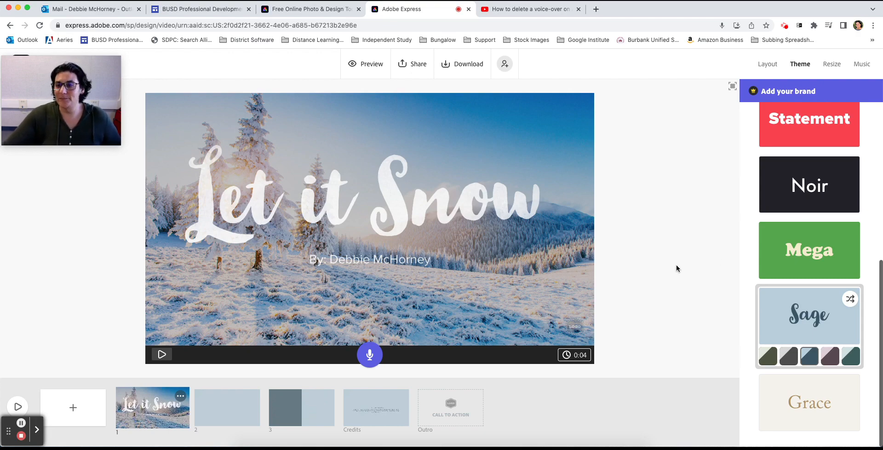
left_click(768, 64)
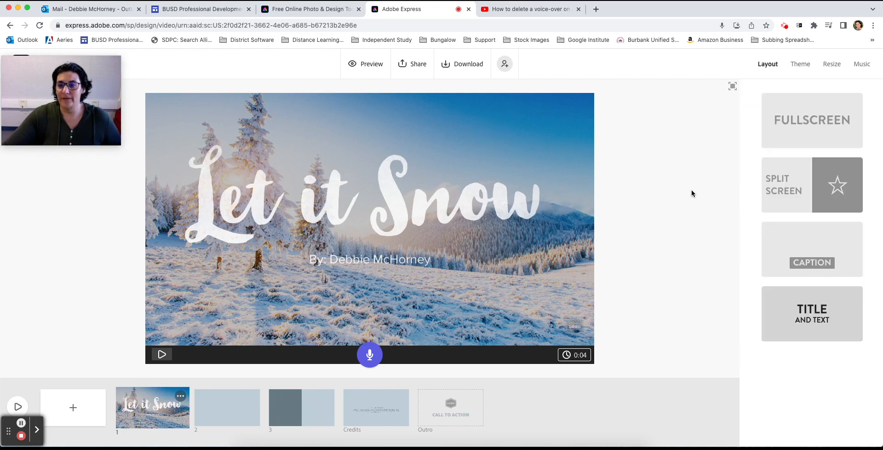